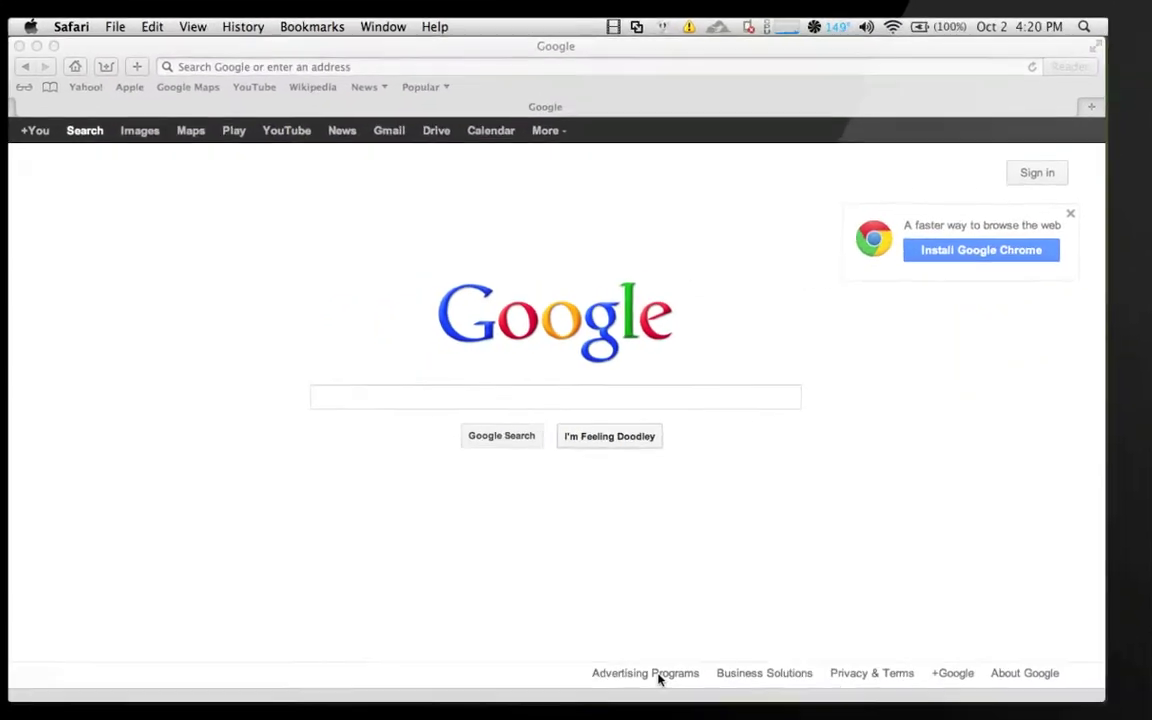
# Step: Go to backtrack-linux.org/downloads/ in Safari using the autocompleted address
pyautogui.click(254, 47)
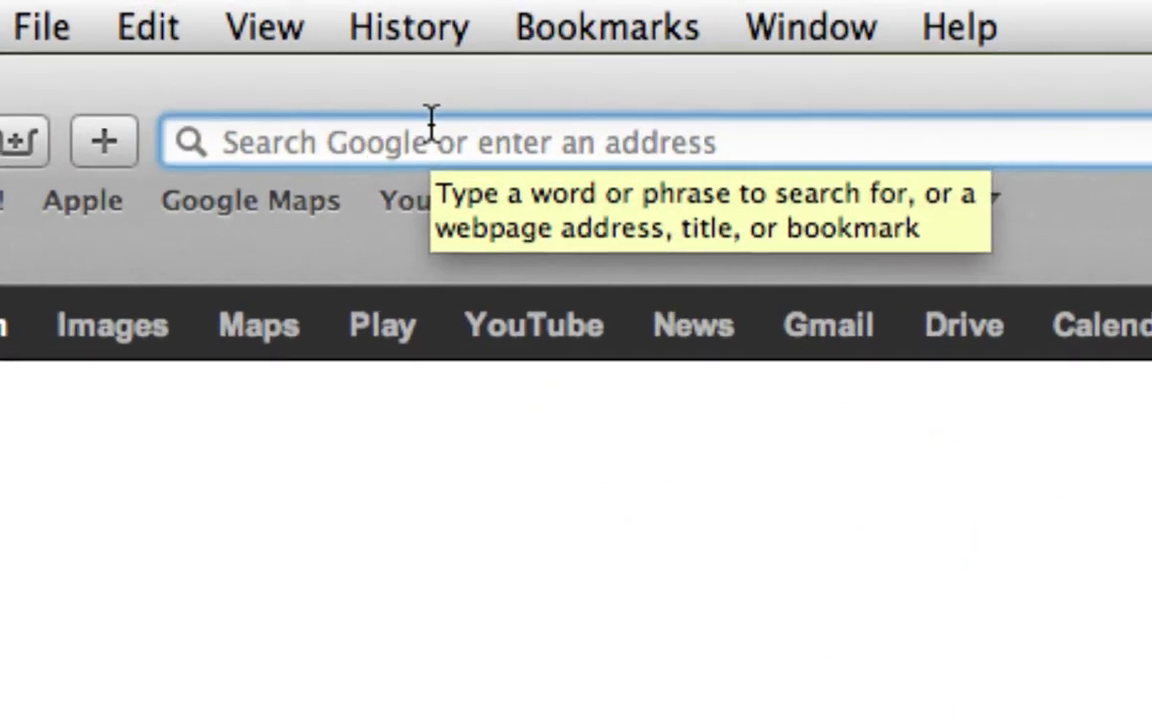
pyautogui.write('b')
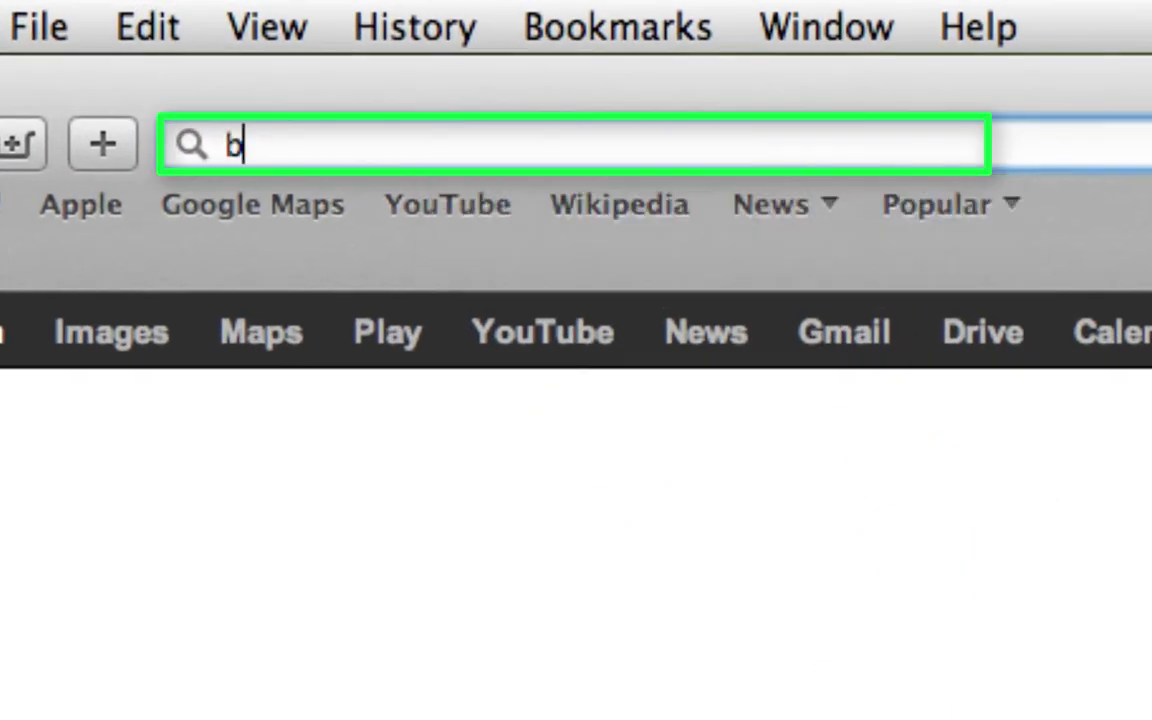
pyautogui.write('acktrack-linux.org/')
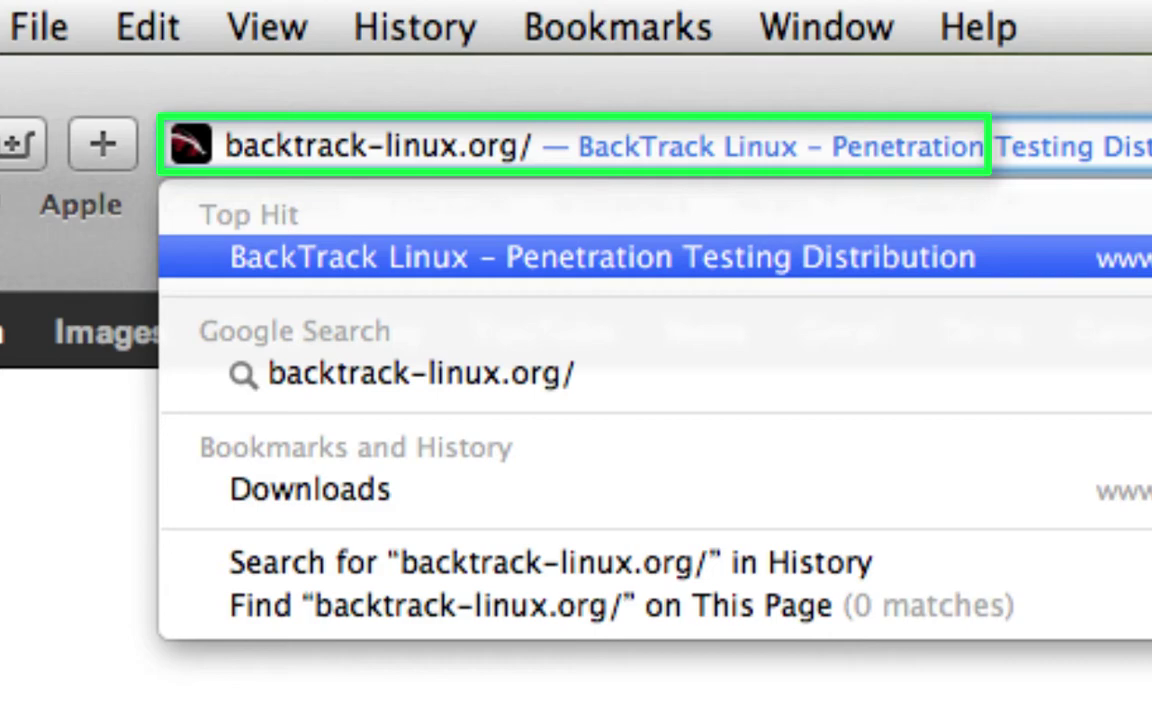
pyautogui.write('downl')
pyautogui.press('Right')
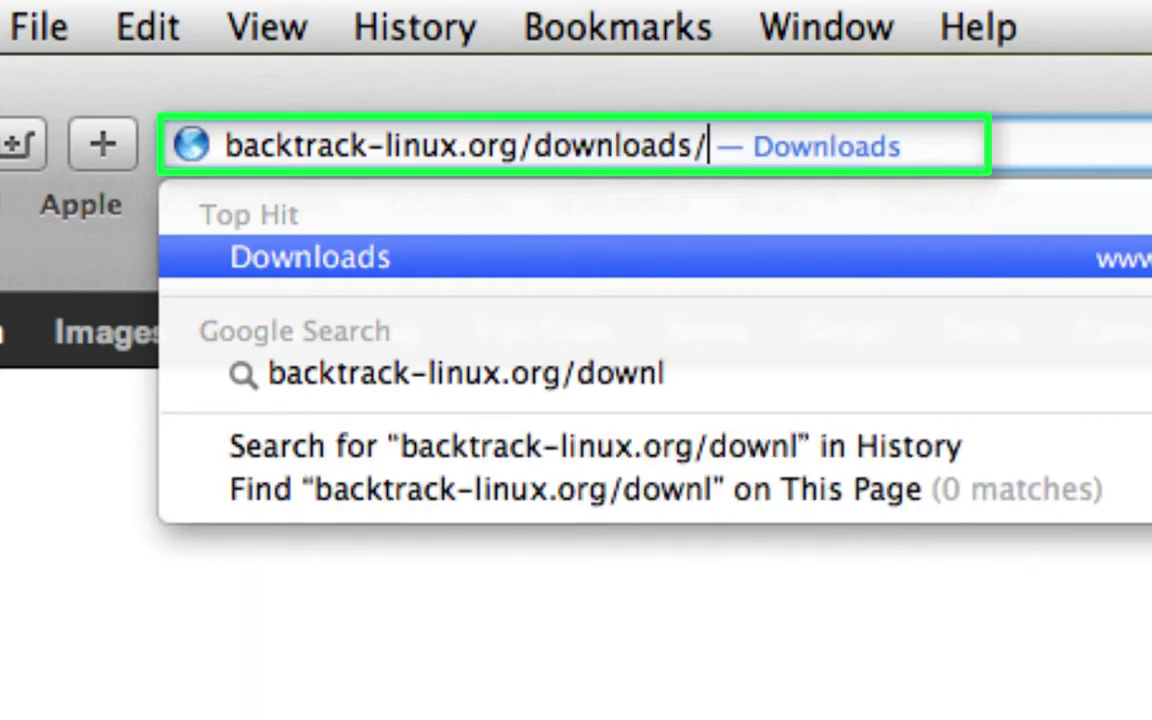
pyautogui.press('Return')
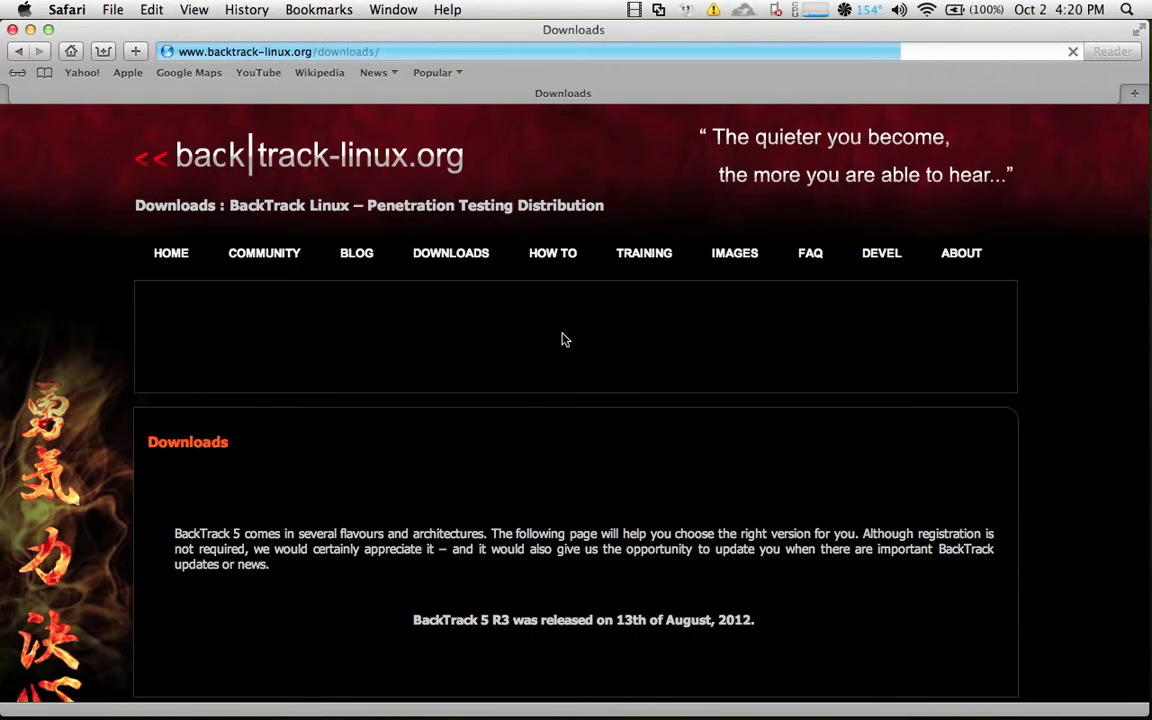
# Step: Set the download form to BackTrack 5, GNOME, arm, IMG and Torrent, then request the download
pyautogui.scroll(-15, 586, 333)
pyautogui.scroll(2, 586, 332)
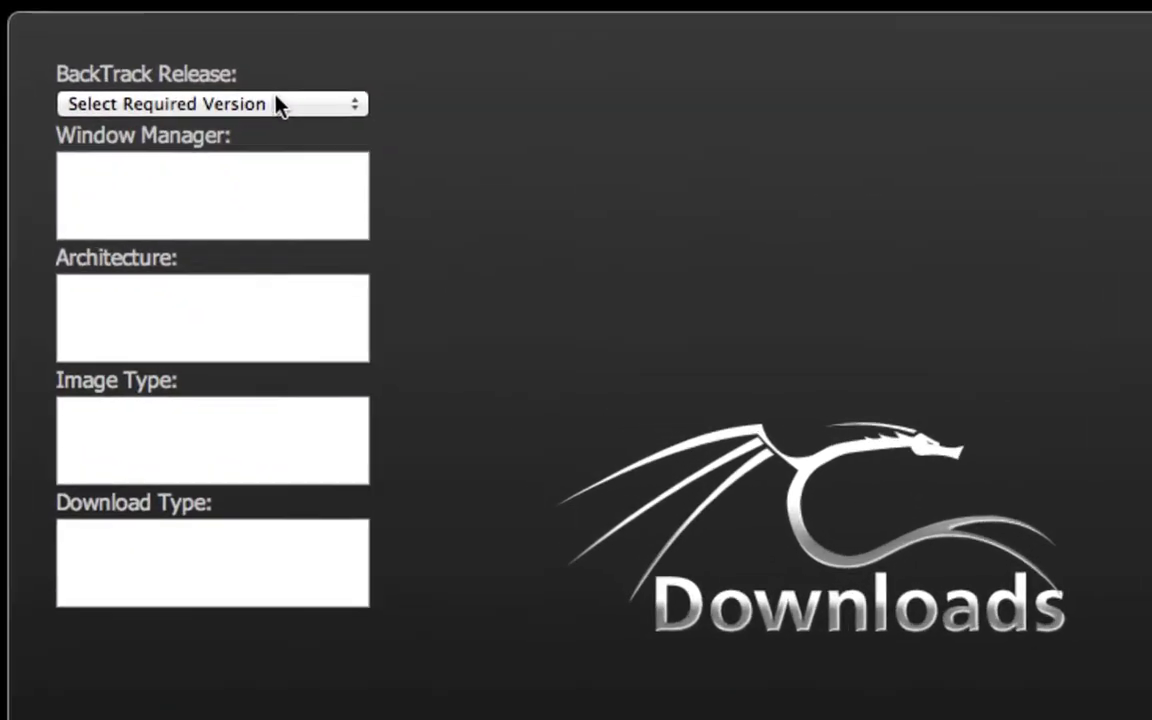
pyautogui.click(329, 236)
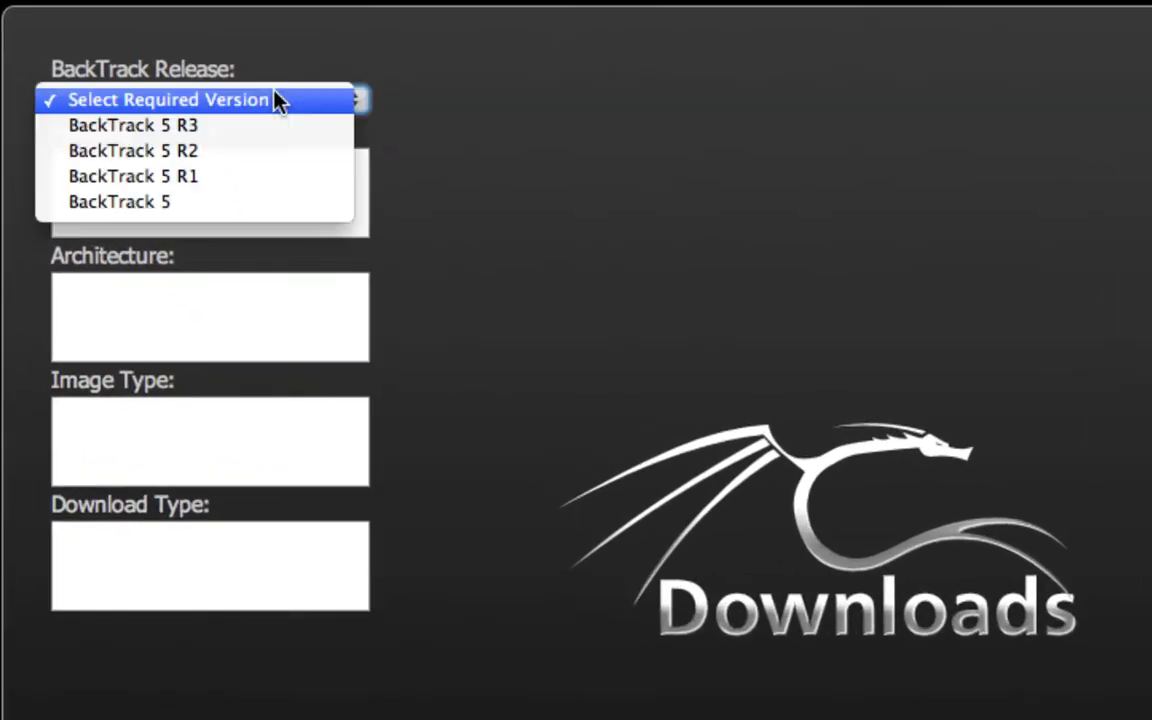
pyautogui.click(170, 204)
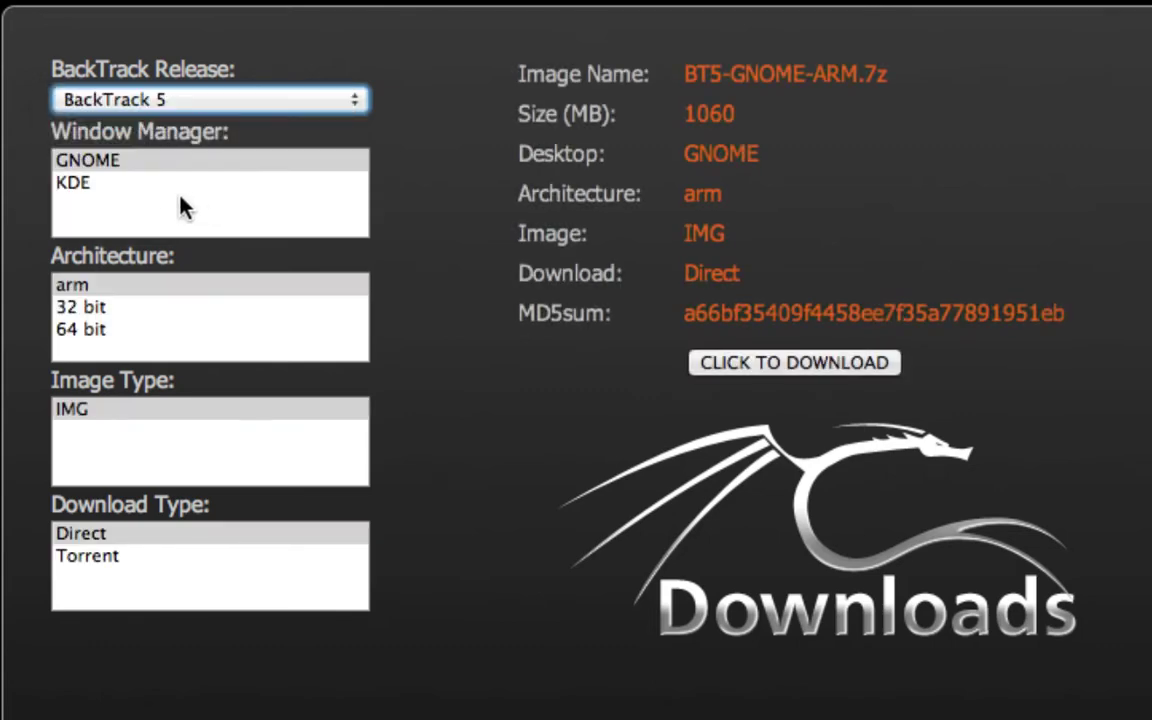
pyautogui.click(104, 162)
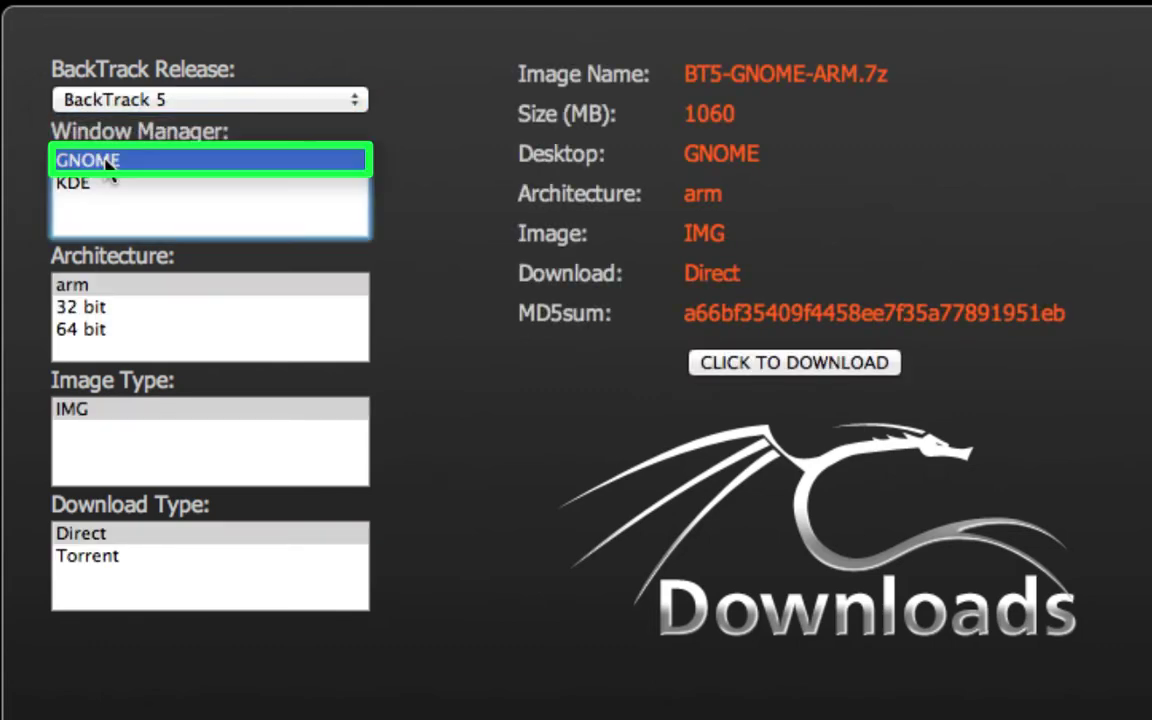
pyautogui.click(82, 289)
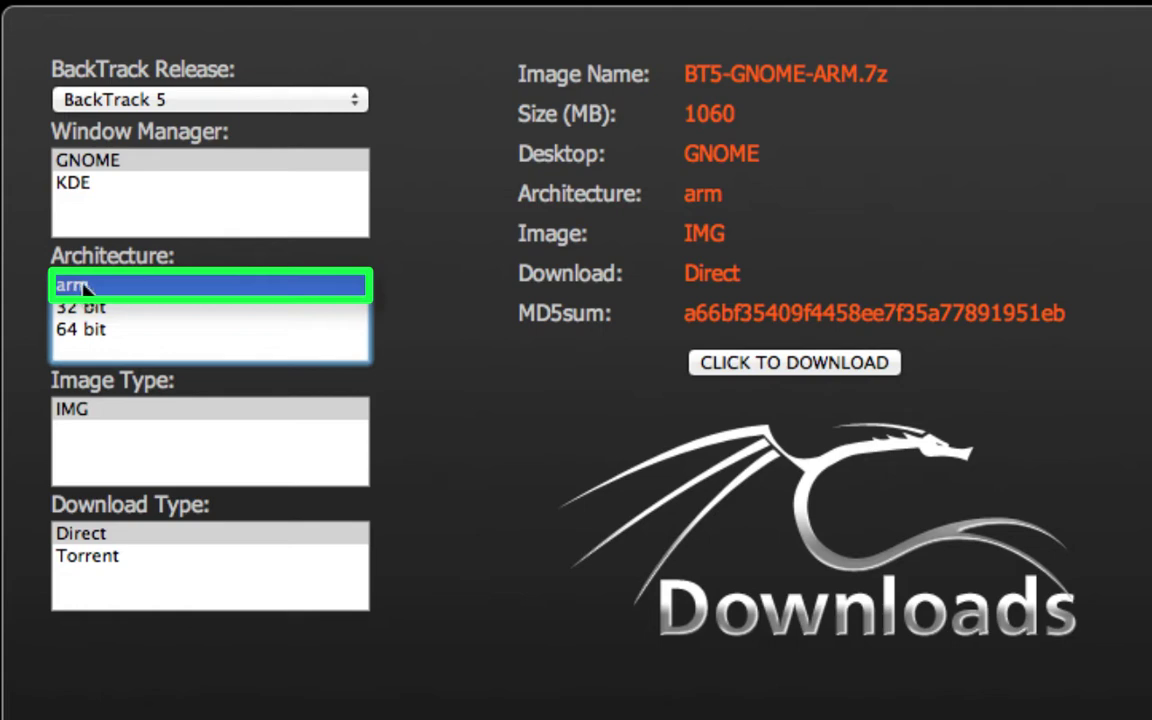
pyautogui.click(87, 413)
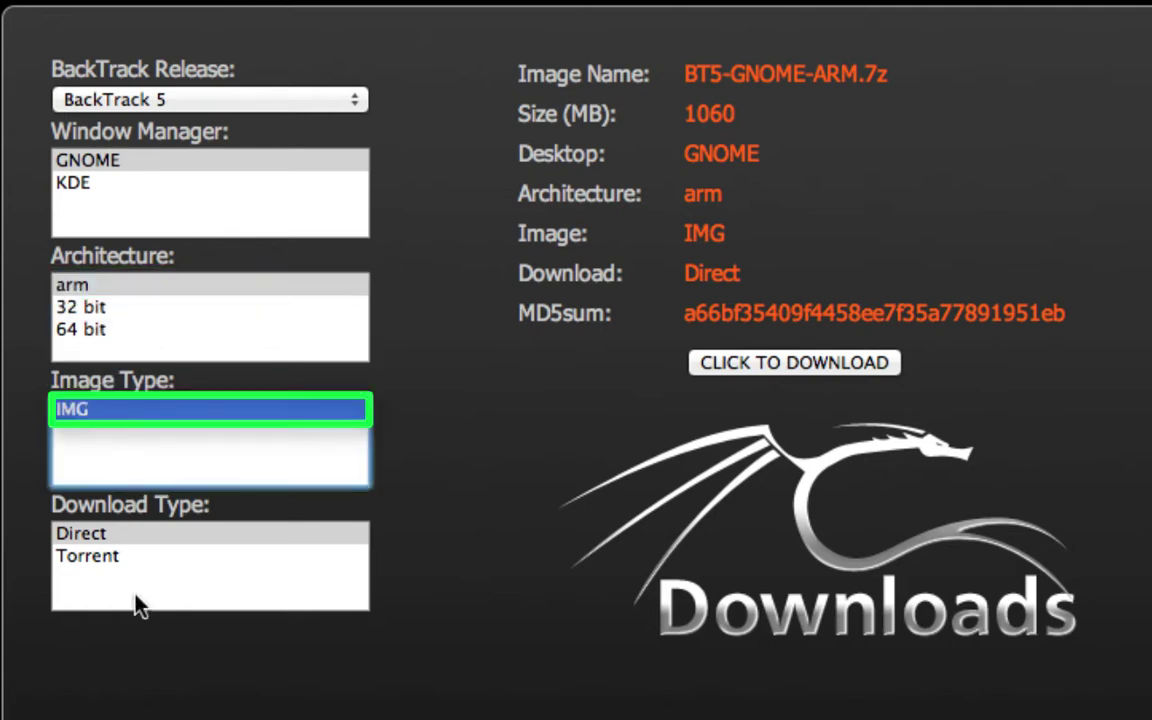
pyautogui.click(112, 535)
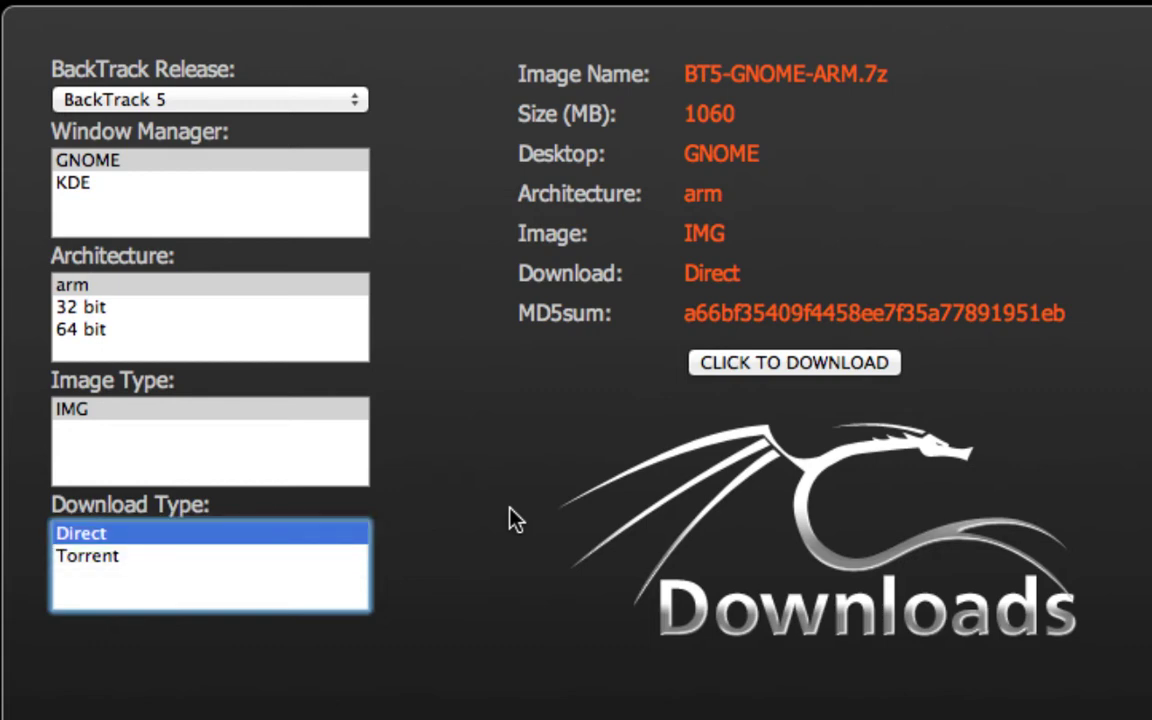
pyautogui.click(82, 557)
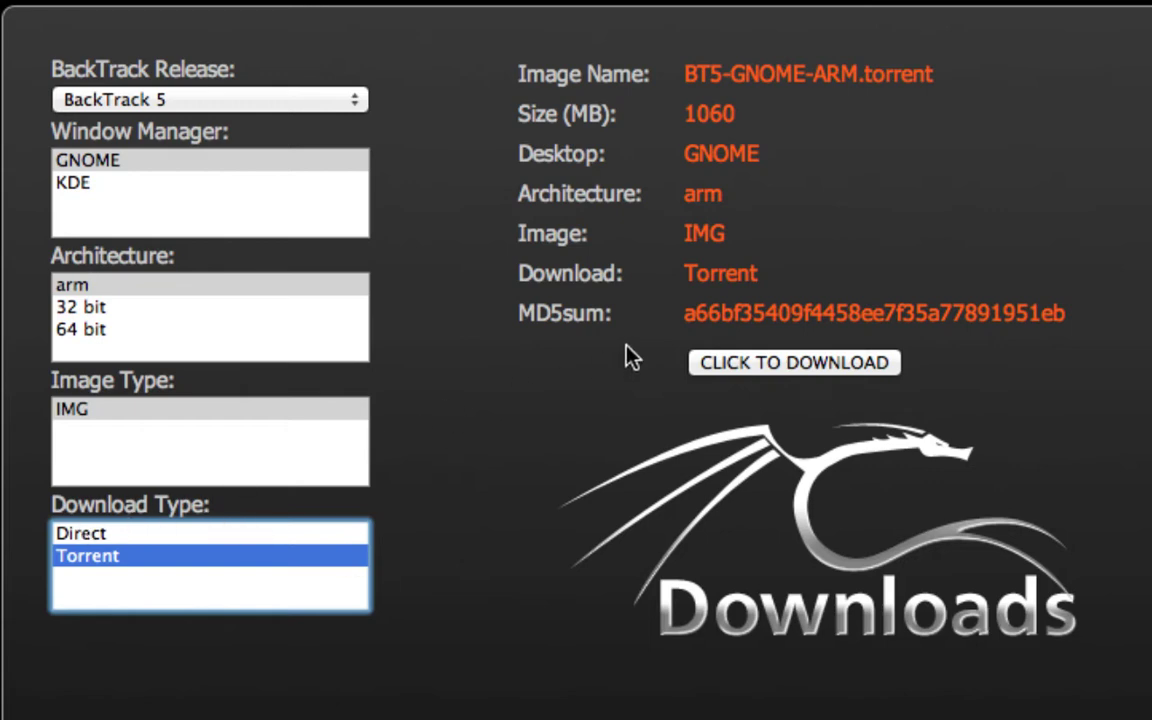
pyautogui.click(700, 358)
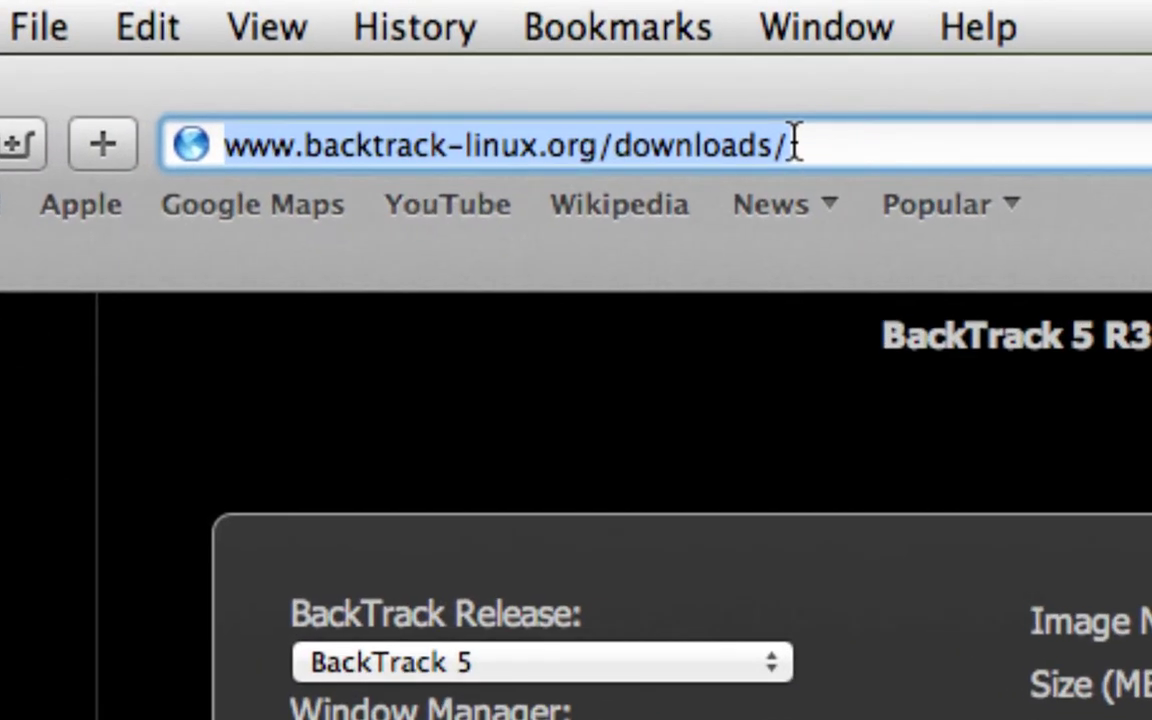
# Step: Go to android.com/filetransfer using the autocompleted address
pyautogui.write('android.com/')
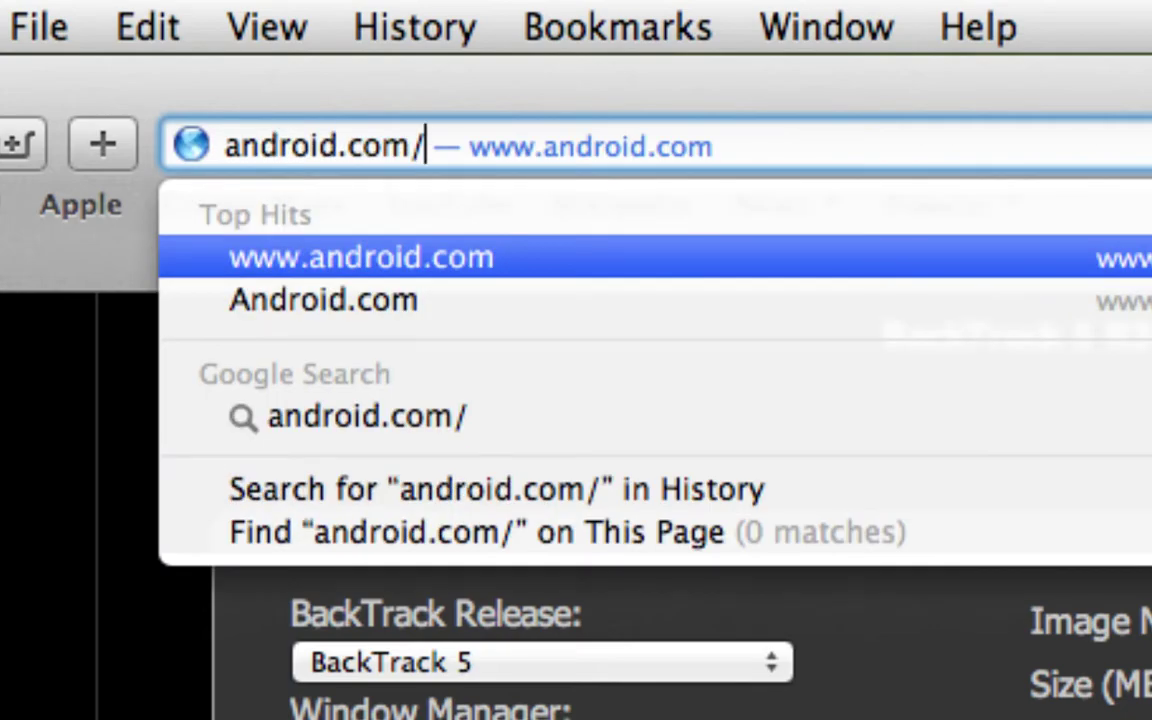
pyautogui.write('fil')
pyautogui.press('Right')
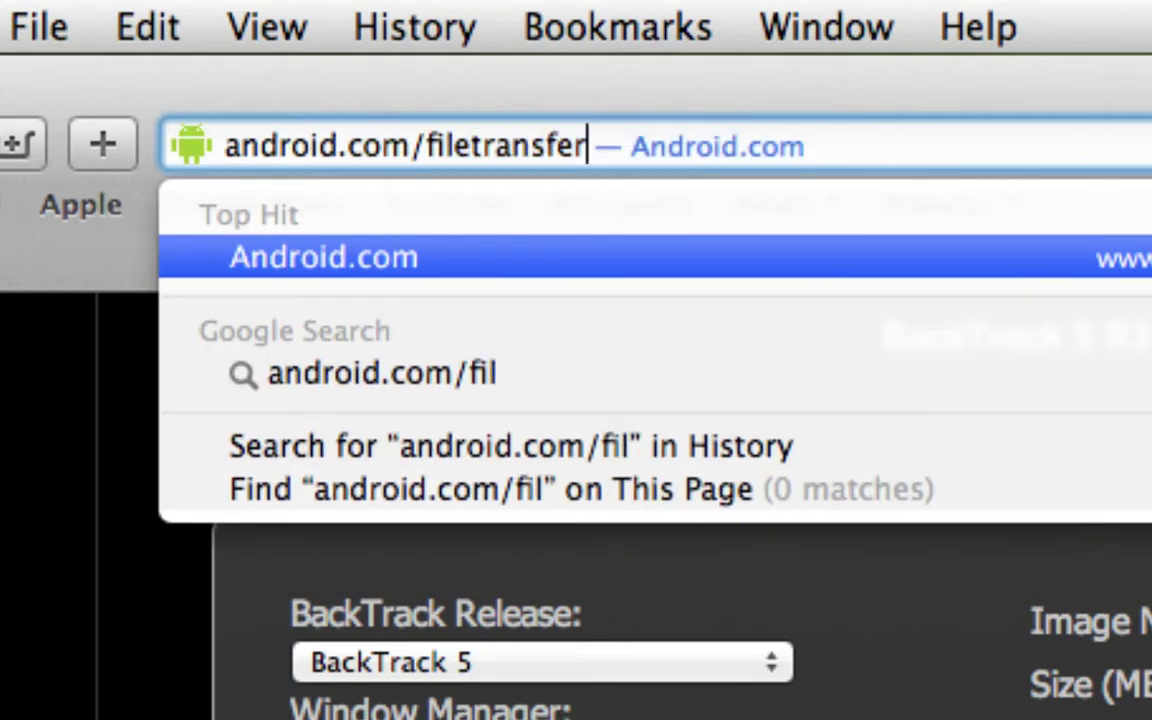
pyautogui.press('Return')
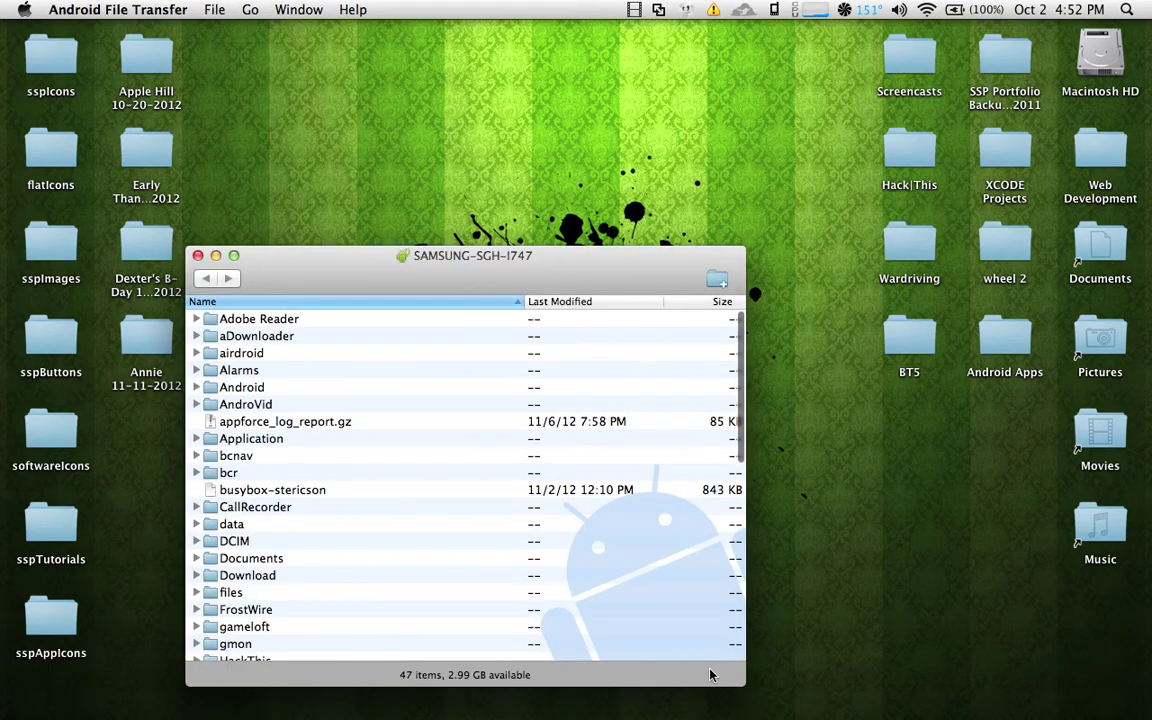
# Step: Reposition the phone's file window and create a new folder named BT5 in its storage
pyautogui.moveTo(375, 273); pyautogui.dragTo(475, 168)
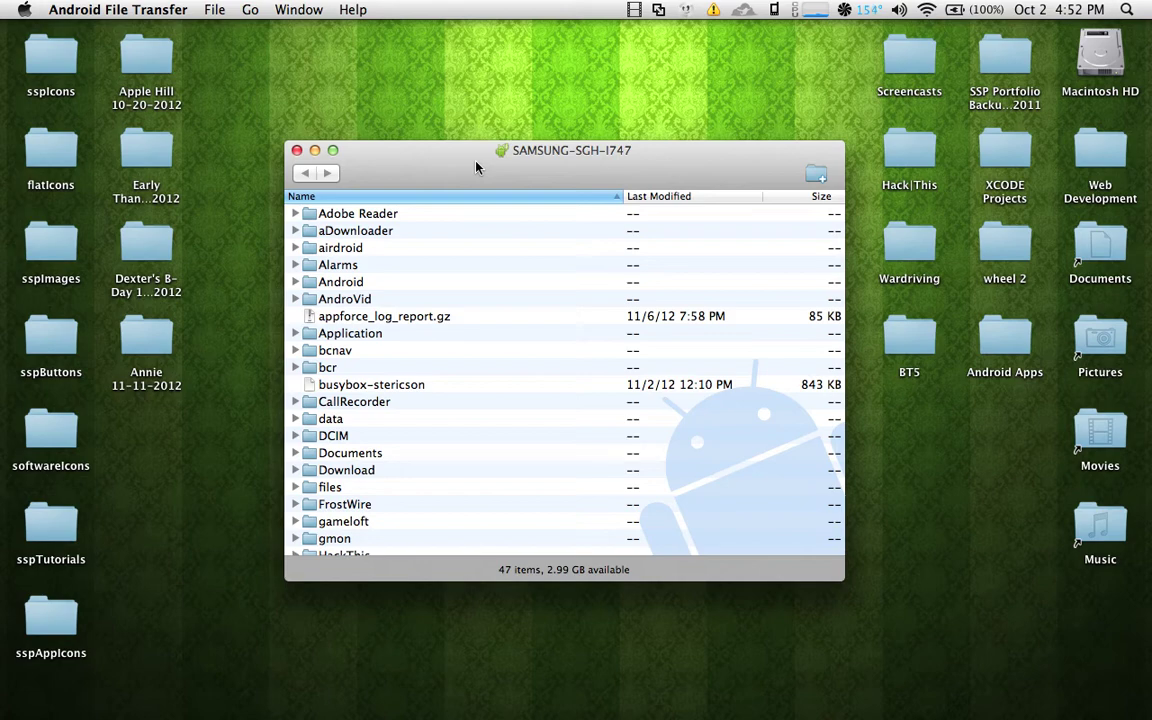
pyautogui.moveTo(476, 167); pyautogui.dragTo(409, 183)
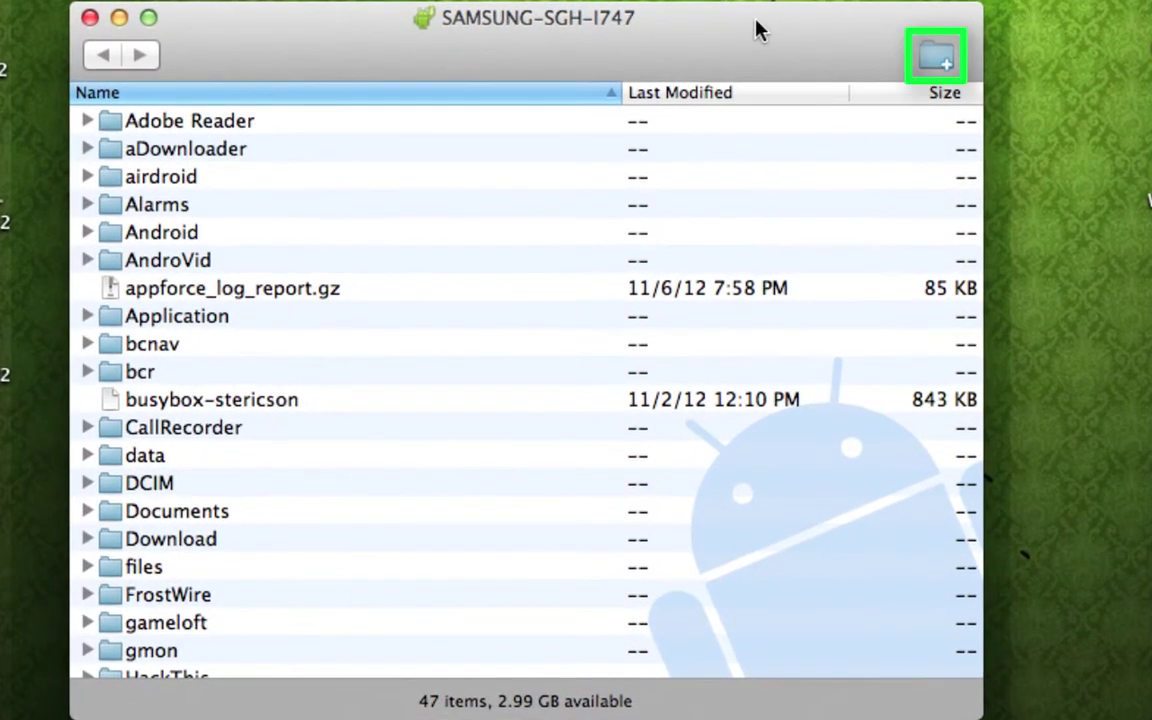
pyautogui.click(940, 62)
pyautogui.click(940, 62)
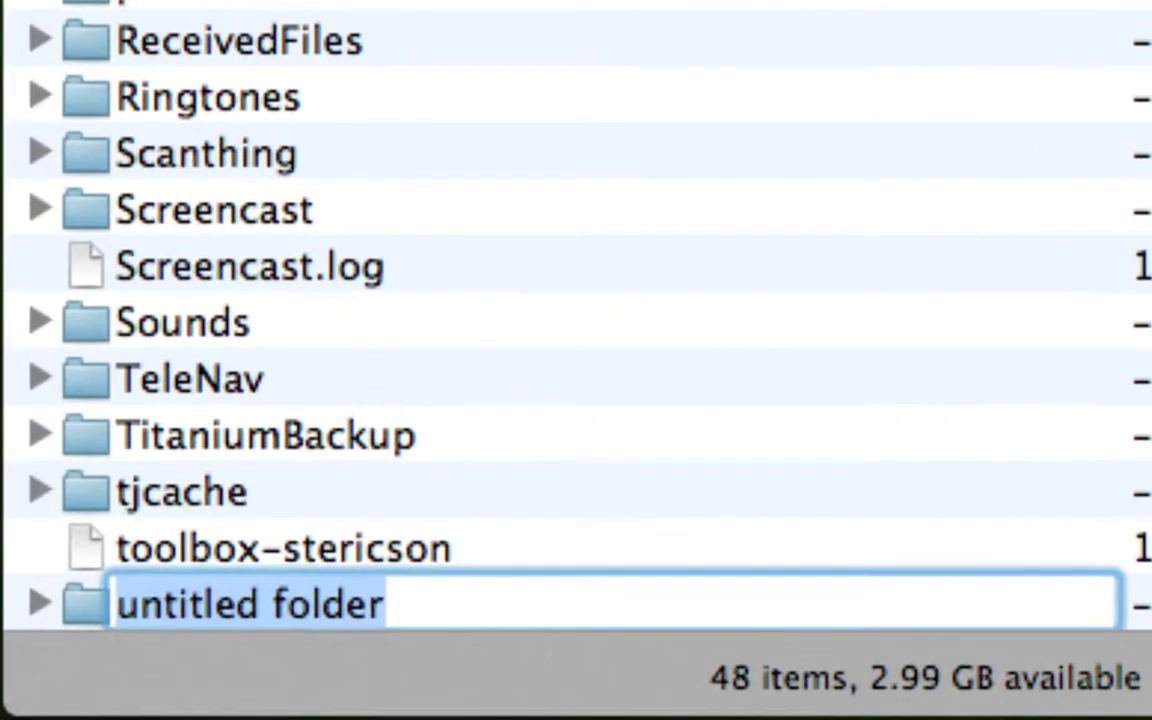
pyautogui.write('BT5')
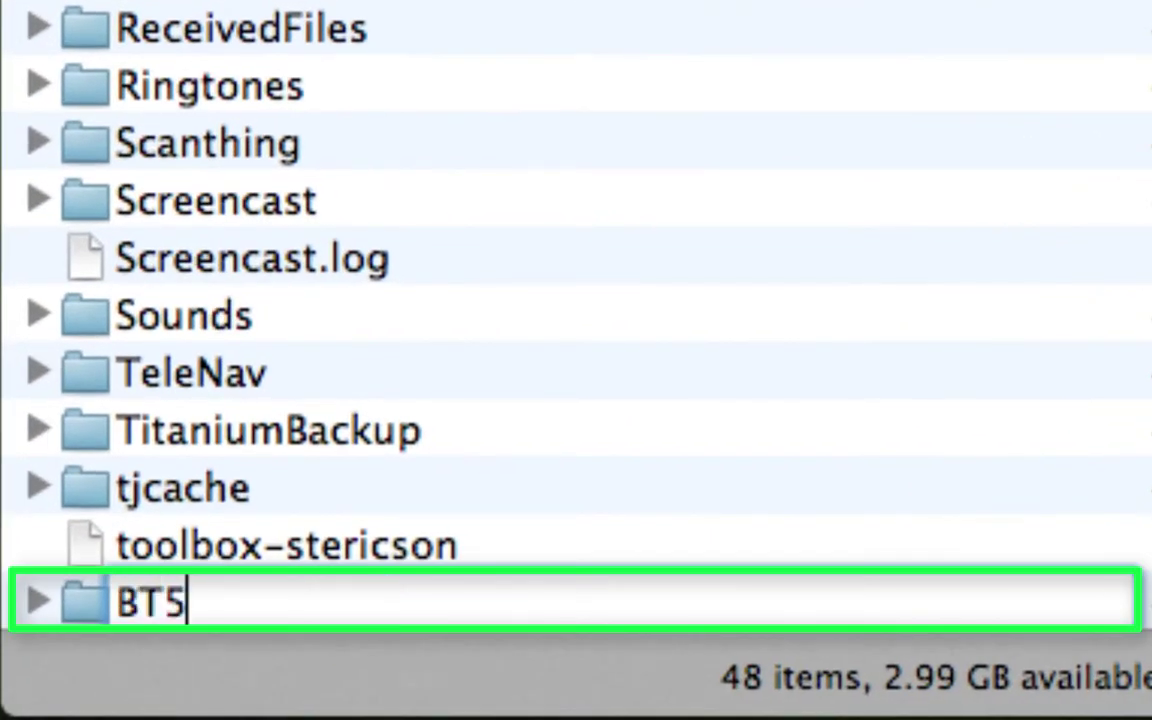
pyautogui.press('Return')
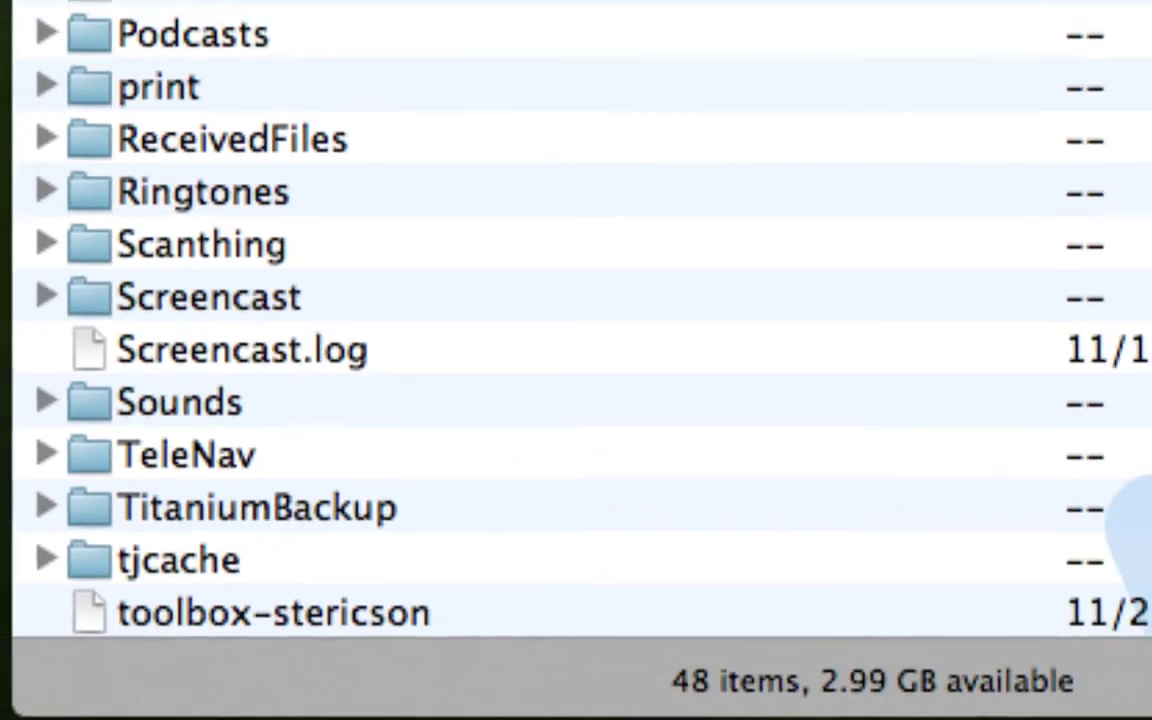
pyautogui.scroll(15, 643, 68)
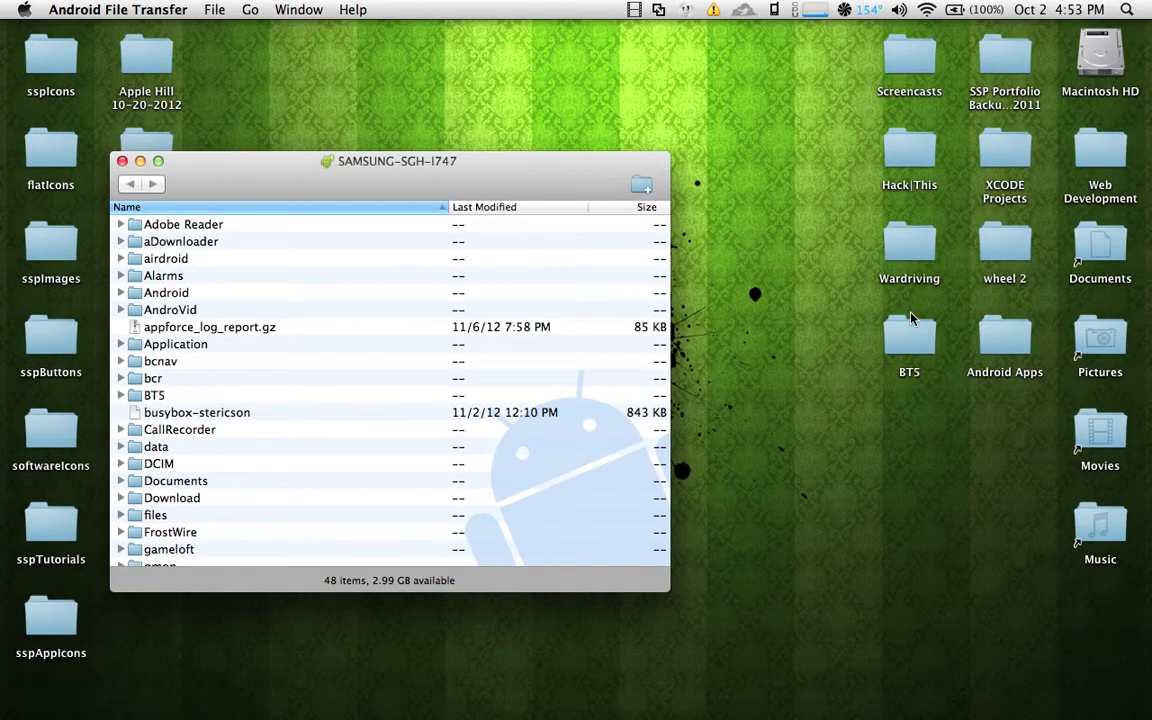
# Step: Select all eight files in the desktop BT5 folder and drop them onto the phone's BT5 folder
pyautogui.click(909, 337)
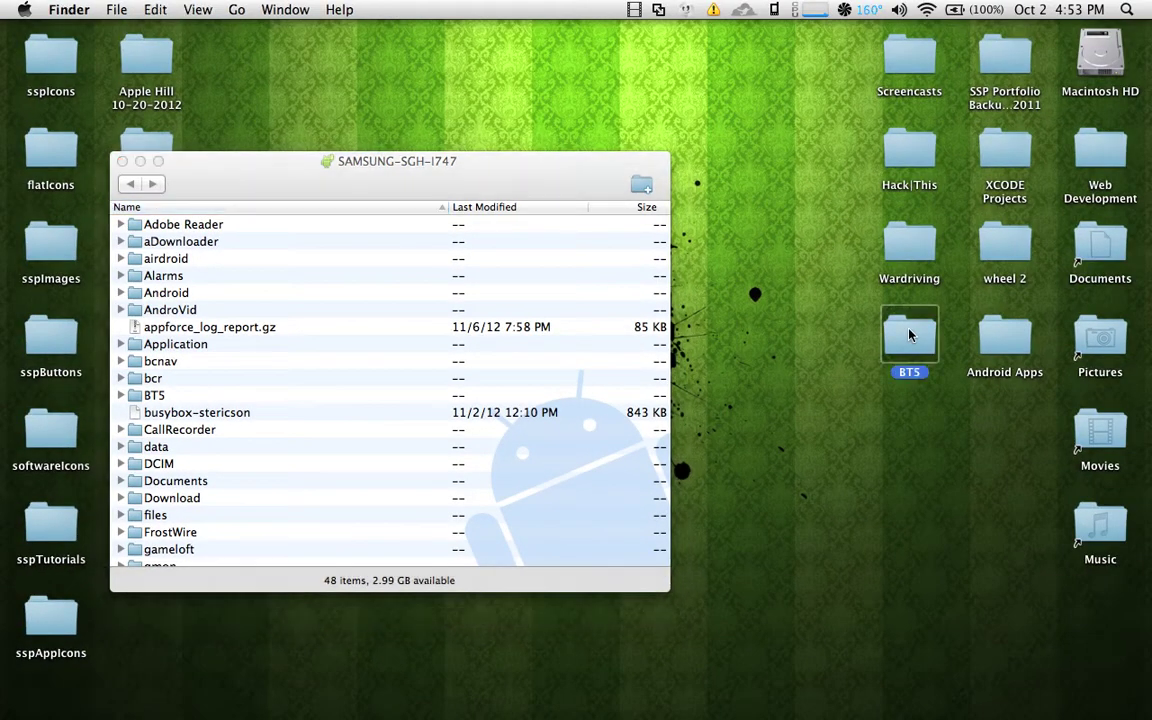
pyautogui.doubleClick(909, 337)
pyautogui.press('super+a')
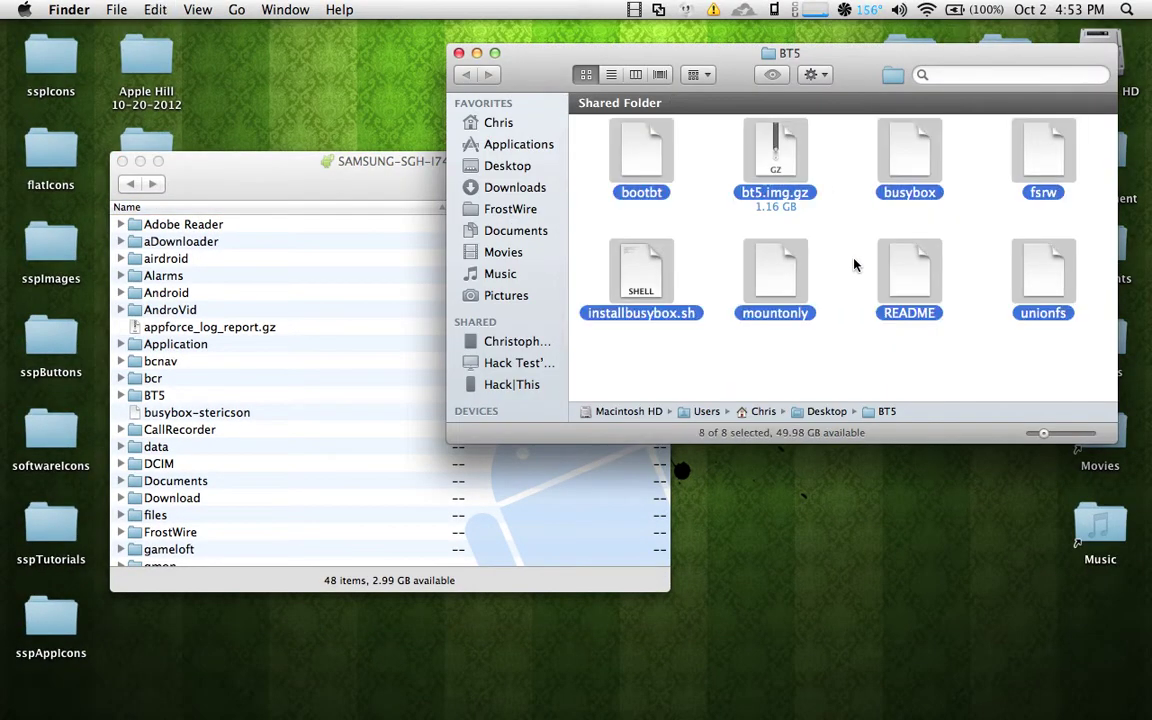
pyautogui.moveTo(640, 152); pyautogui.dragTo(260, 344)
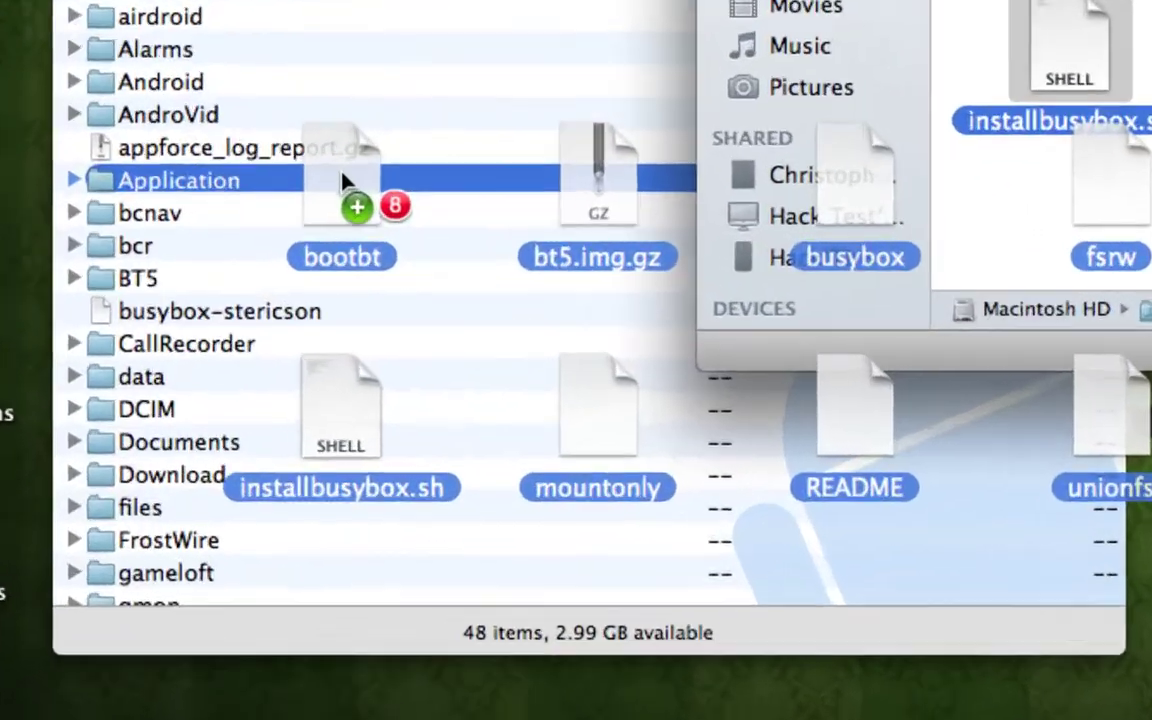
pyautogui.moveTo(343, 182); pyautogui.dragTo(145, 277)
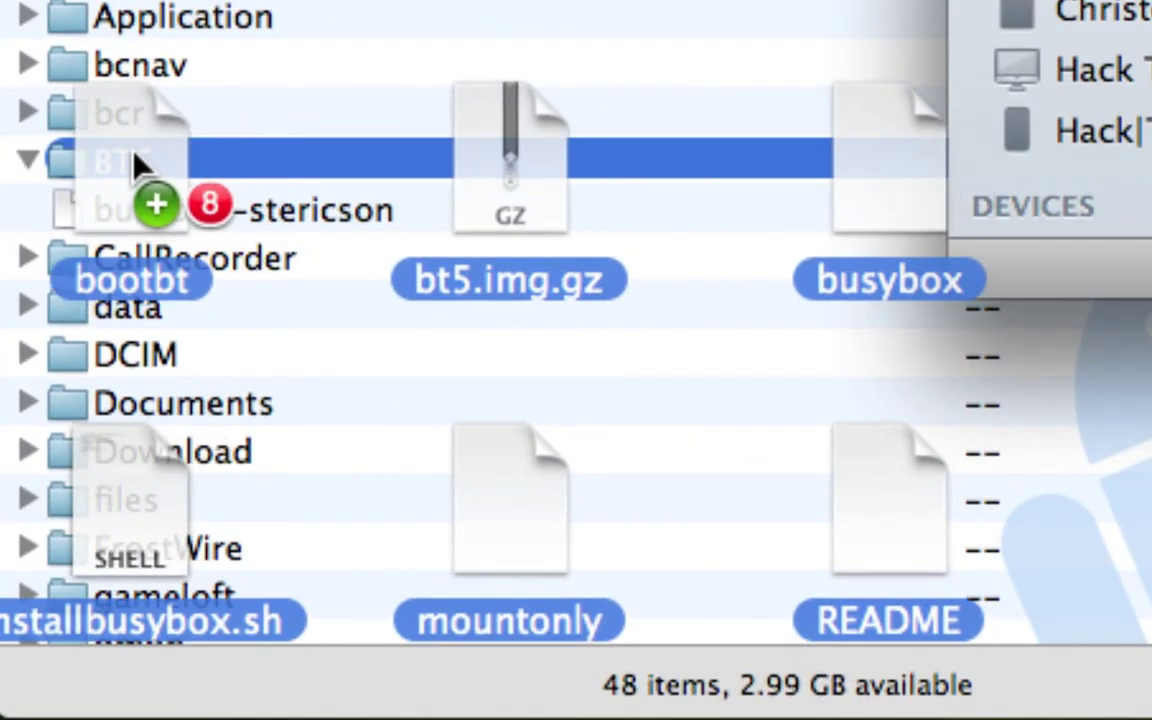
pyautogui.moveTo(135, 165); pyautogui.dragTo(136, 167)
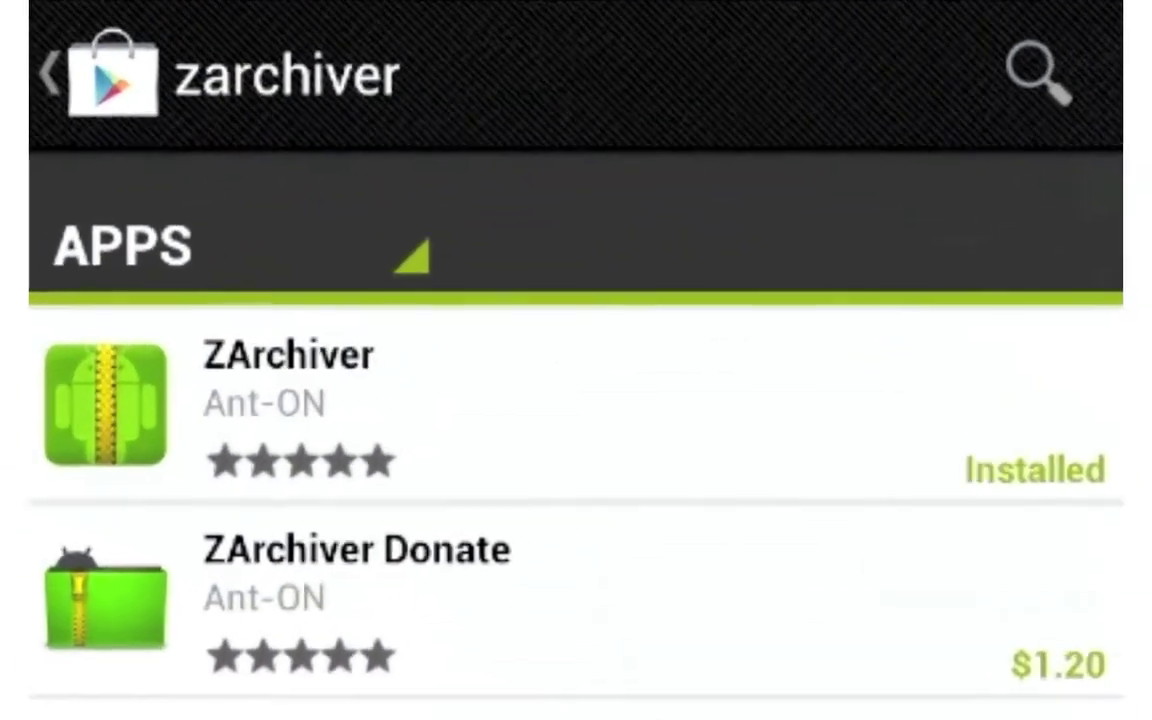
# Step: Open the ZArchiver listing in Play Store and launch the installed app
pyautogui.click(570, 425)
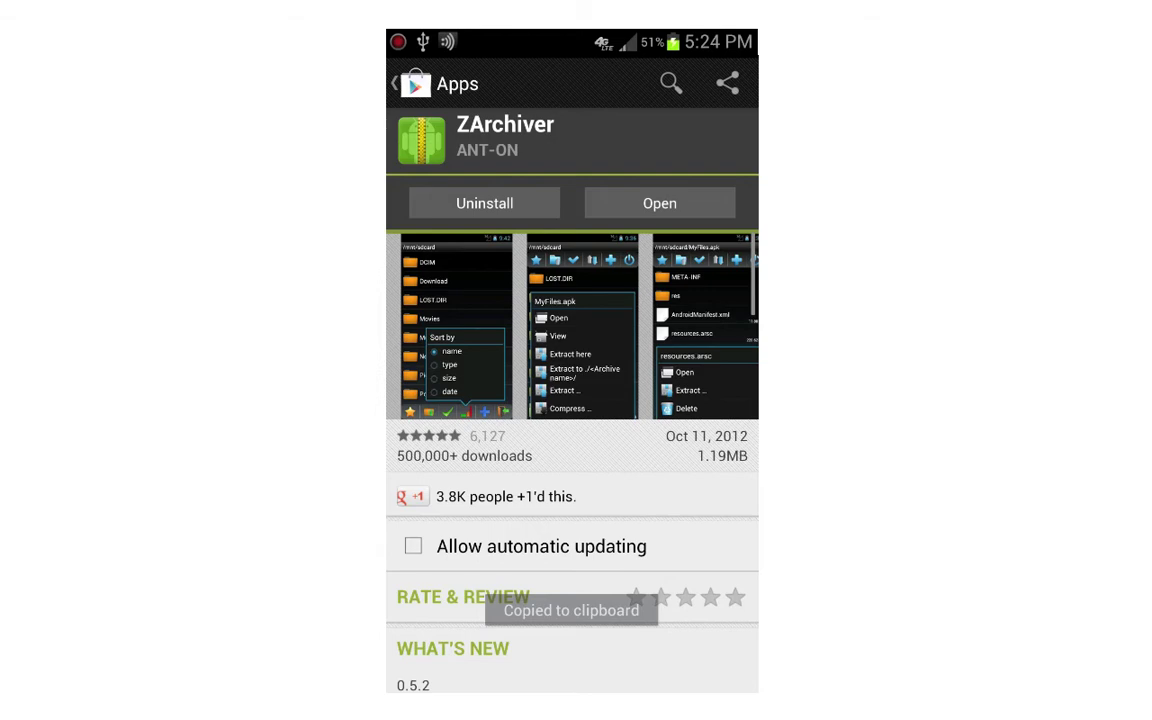
pyautogui.click(659, 203)
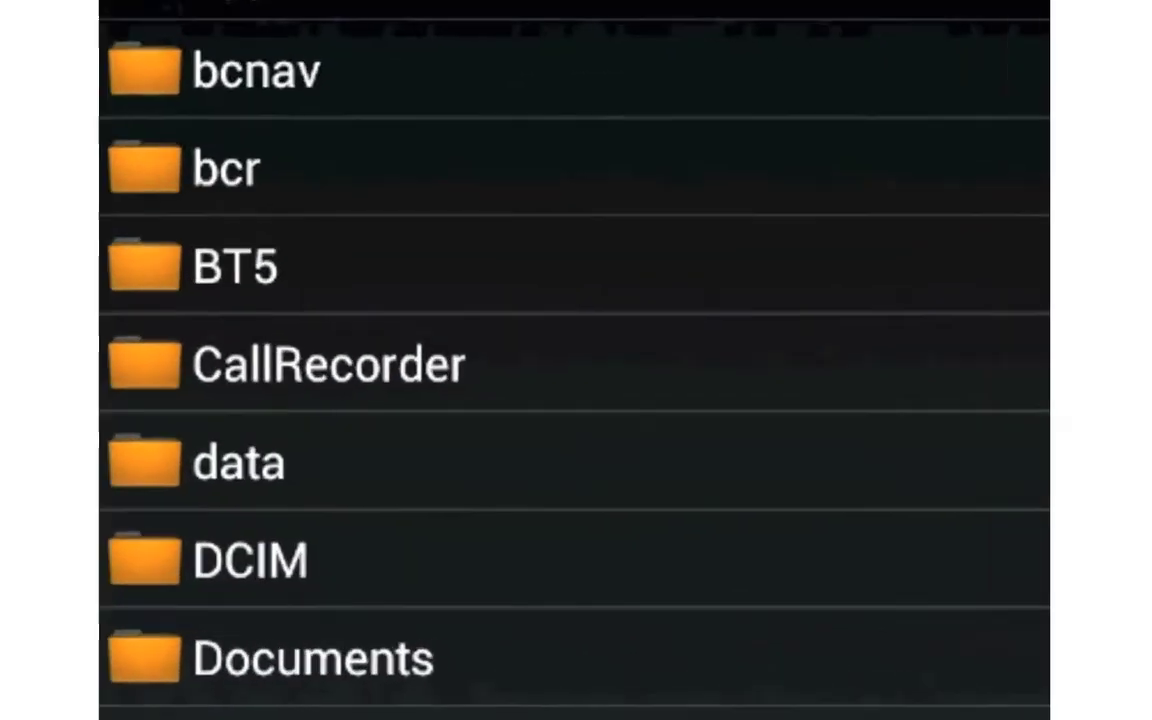
# Step: In the BT5 folder, use Extract here on bt5.img.gz
pyautogui.click(470, 491)
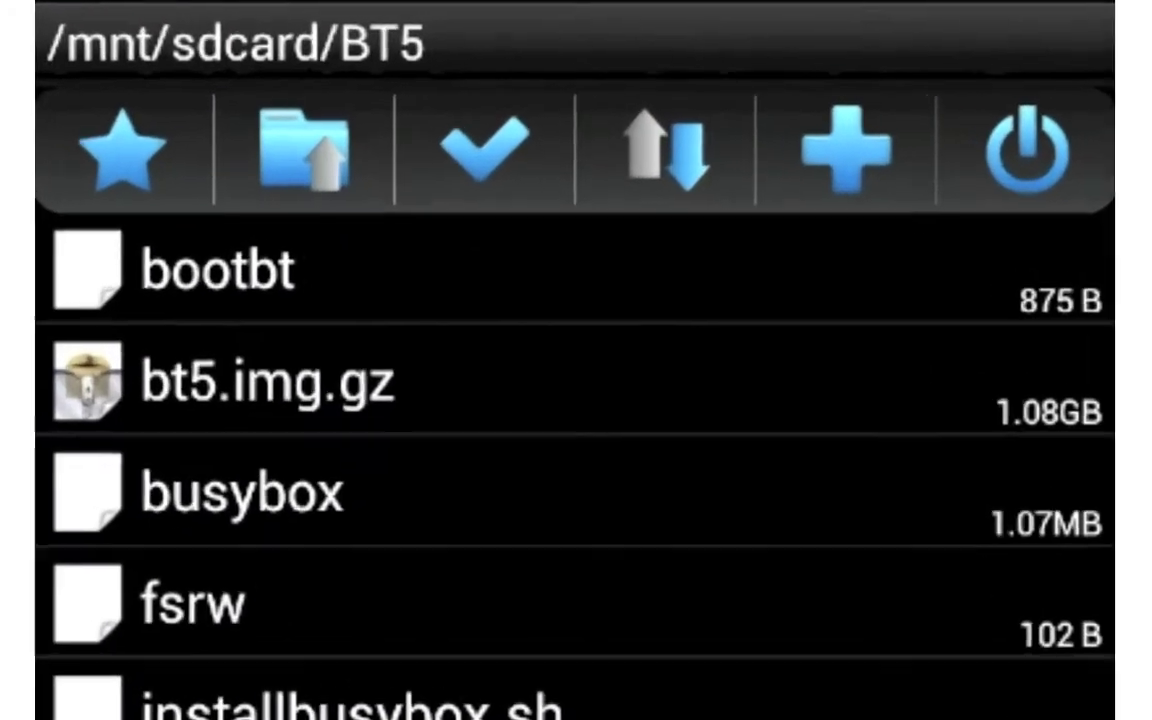
pyautogui.click(466, 185)
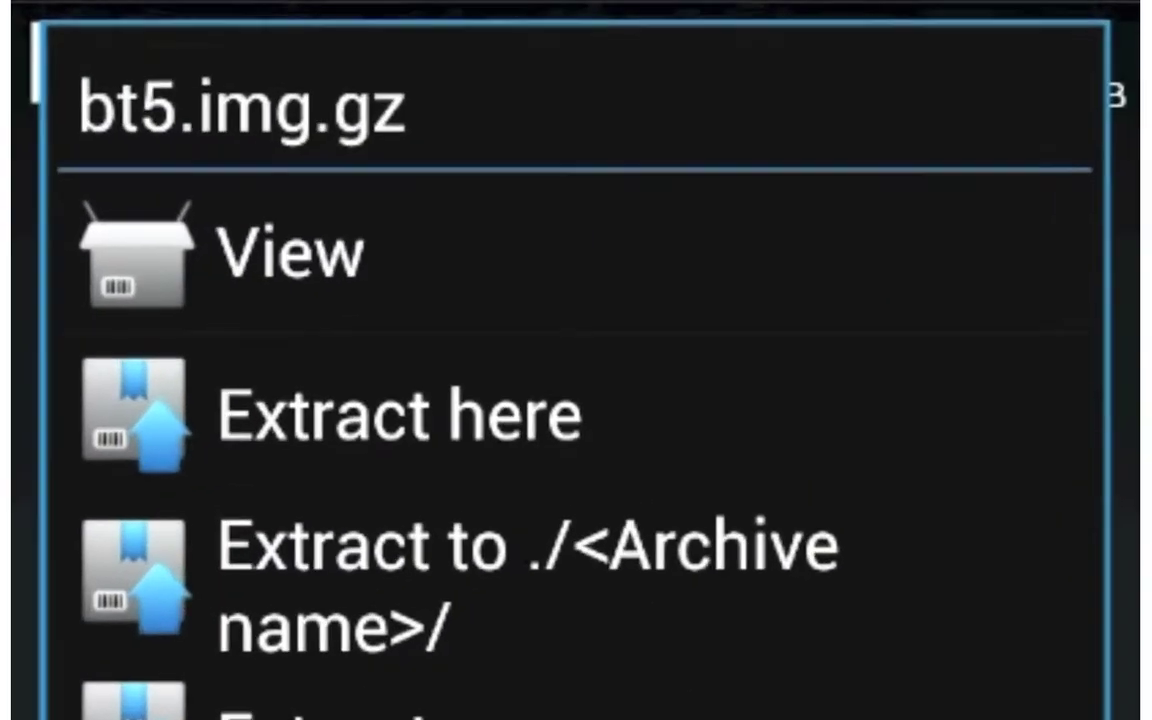
pyautogui.click(400, 415)
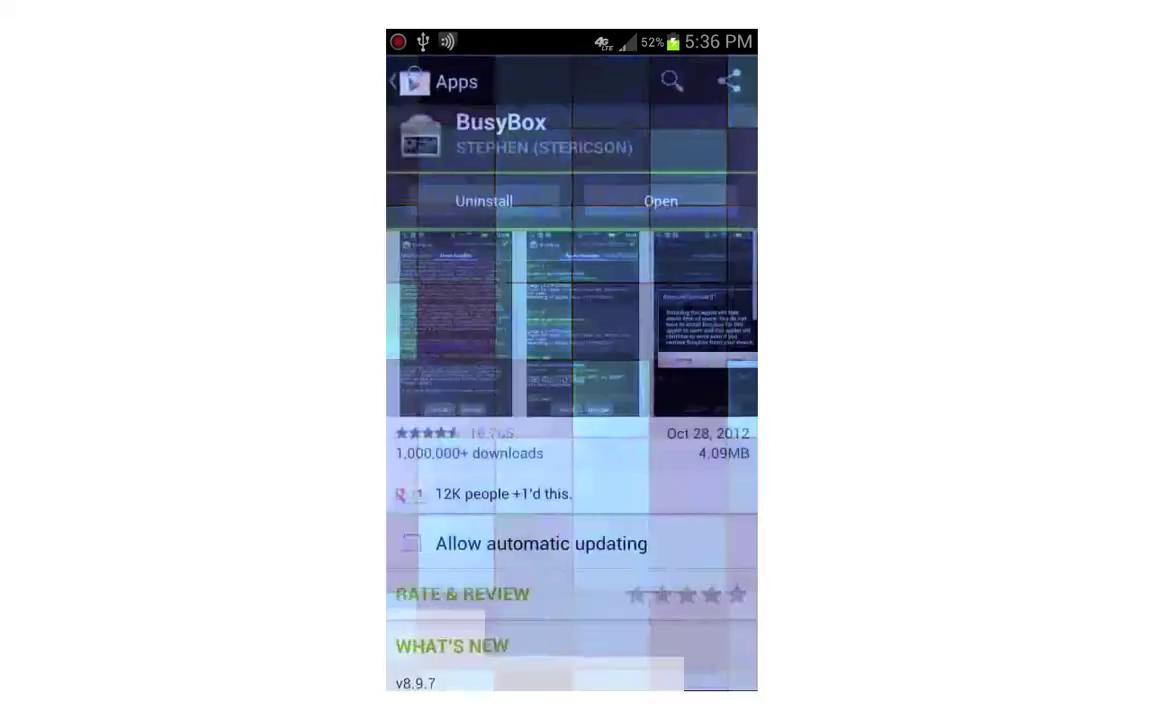
# Step: Launch BusyBox, grant it Superuser access, and install v1.20.2 into /system/bin
pyautogui.press('Menu')
pyautogui.press('Menu')
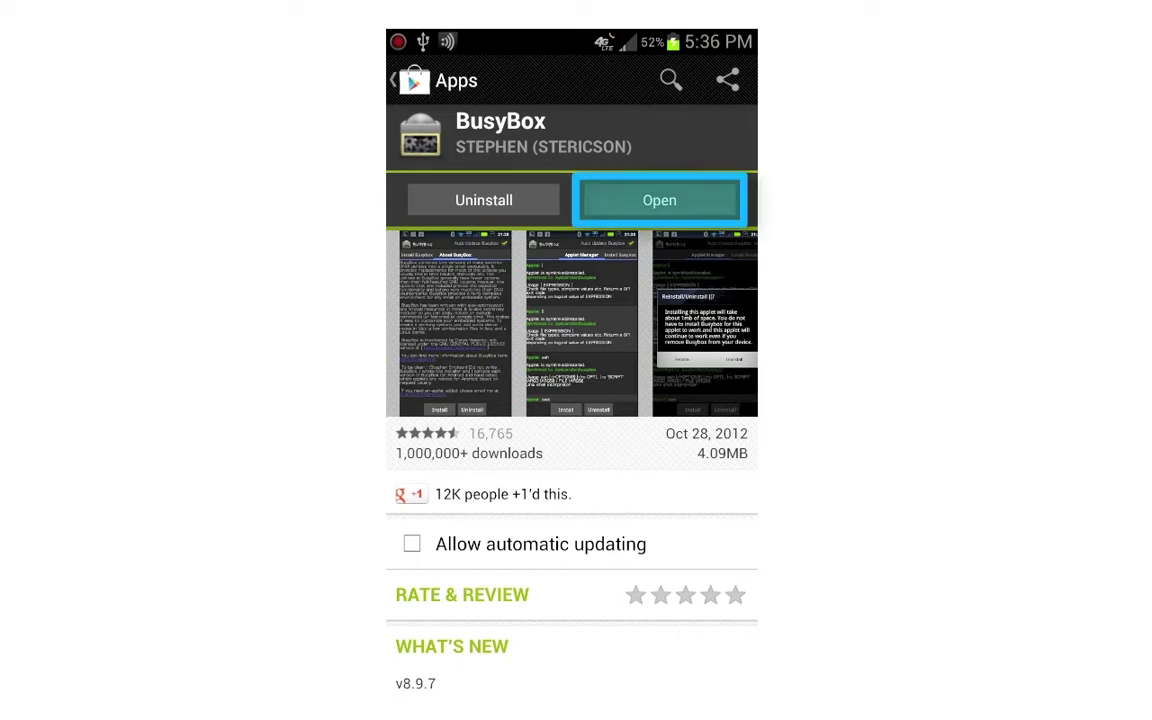
pyautogui.click(659, 200)
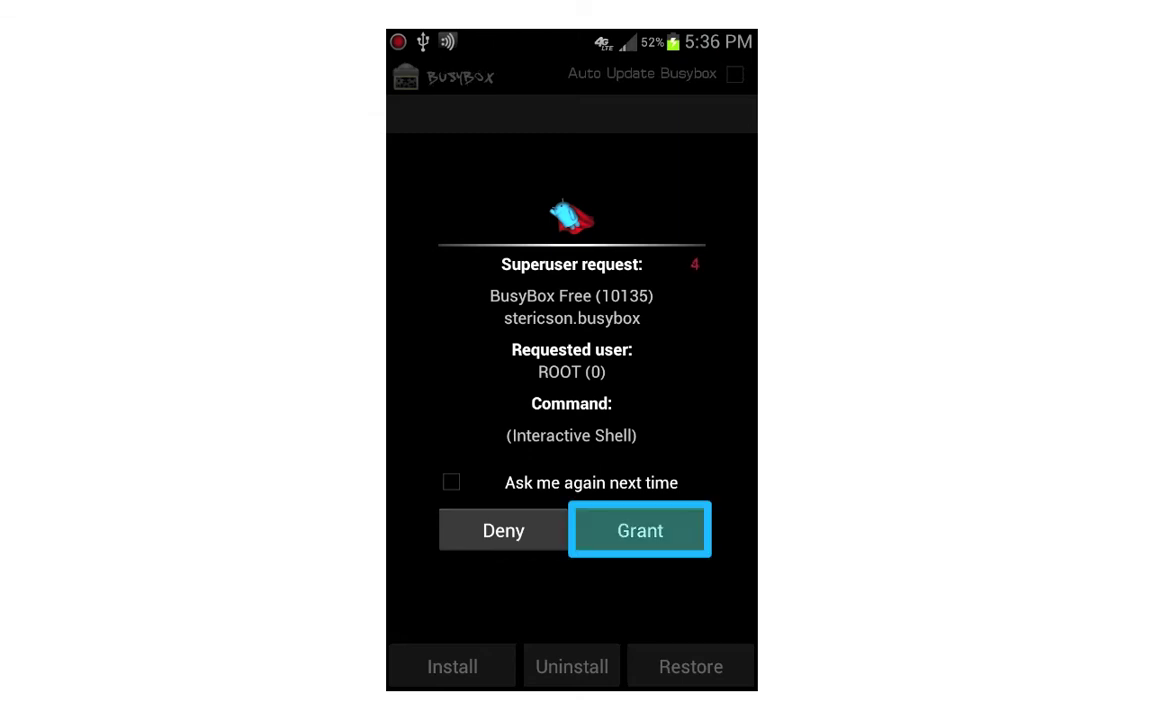
pyautogui.click(640, 530)
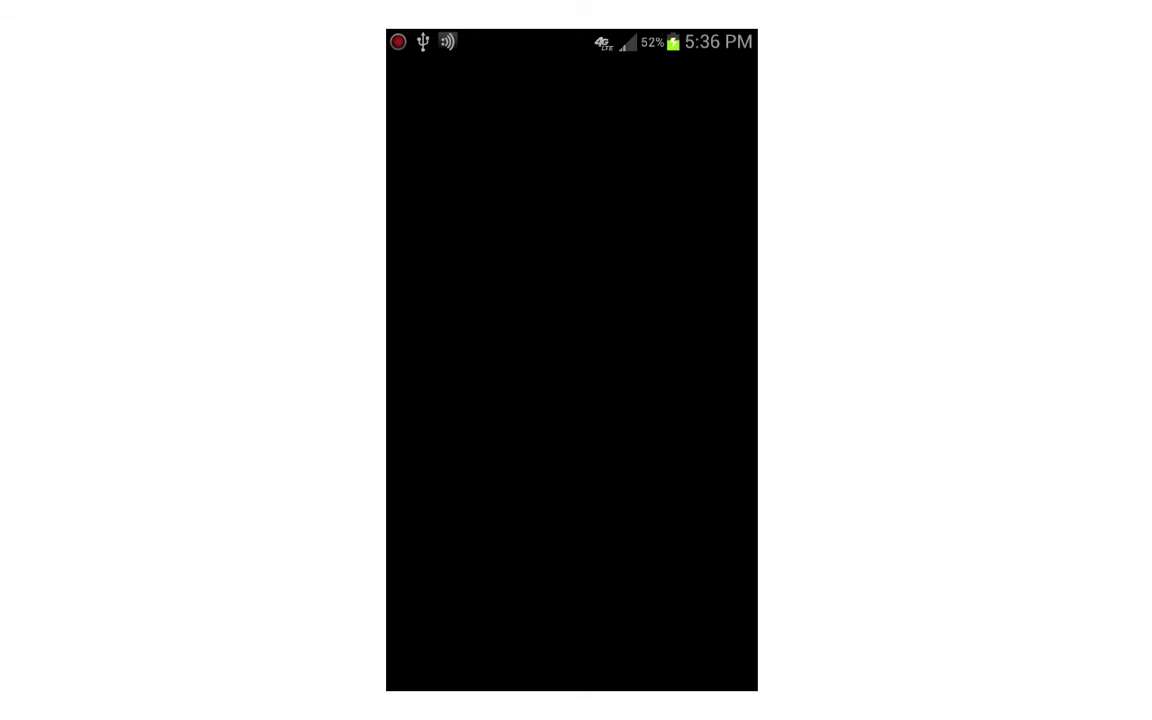
pyautogui.click(727, 220)
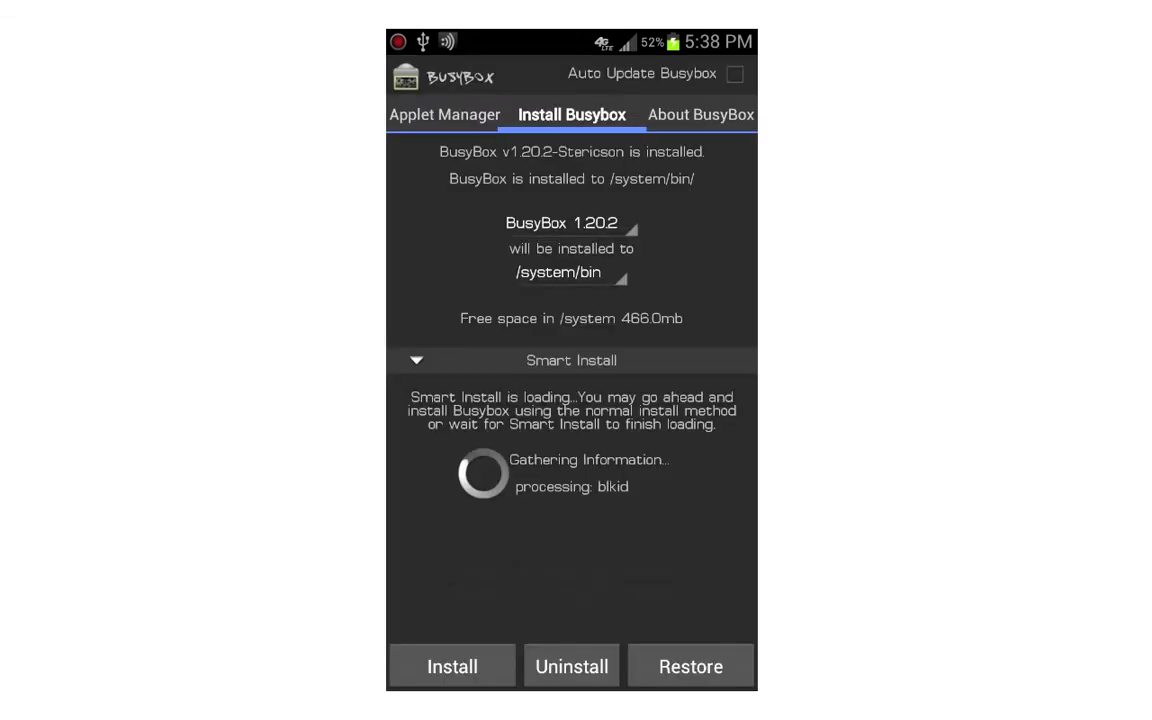
pyautogui.click(452, 666)
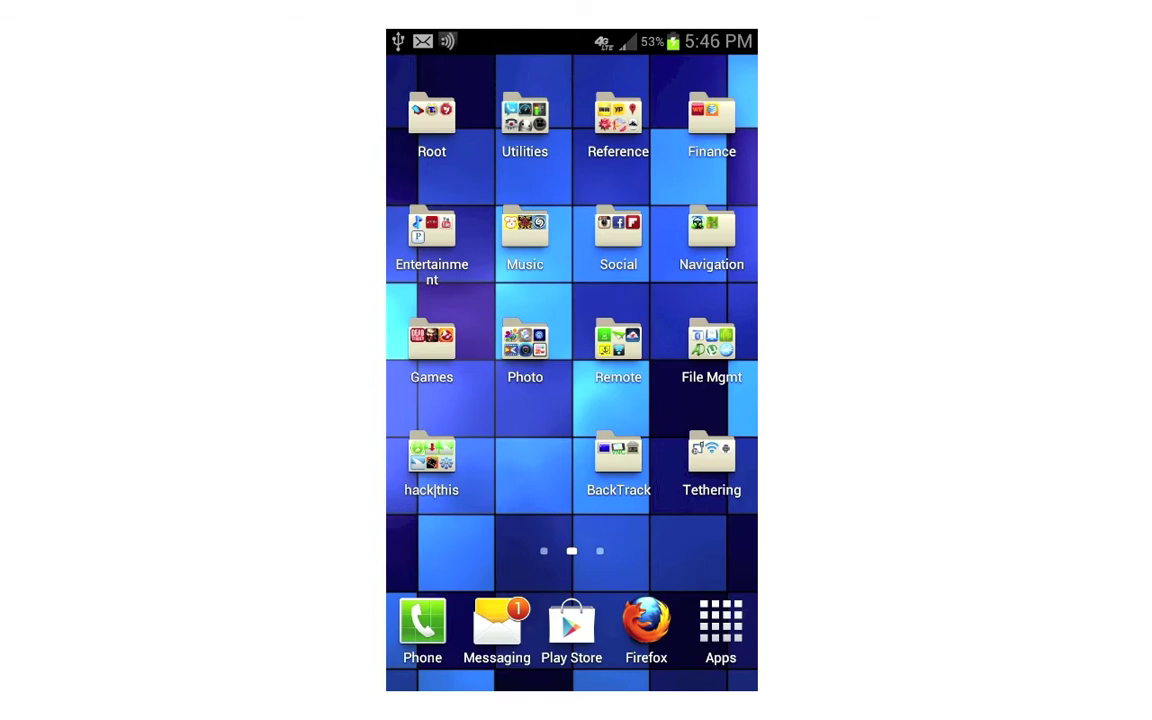
# Step: Back in Play Store, search 'terminal emulator' and launch Android Terminal Emulator
pyautogui.press('super')
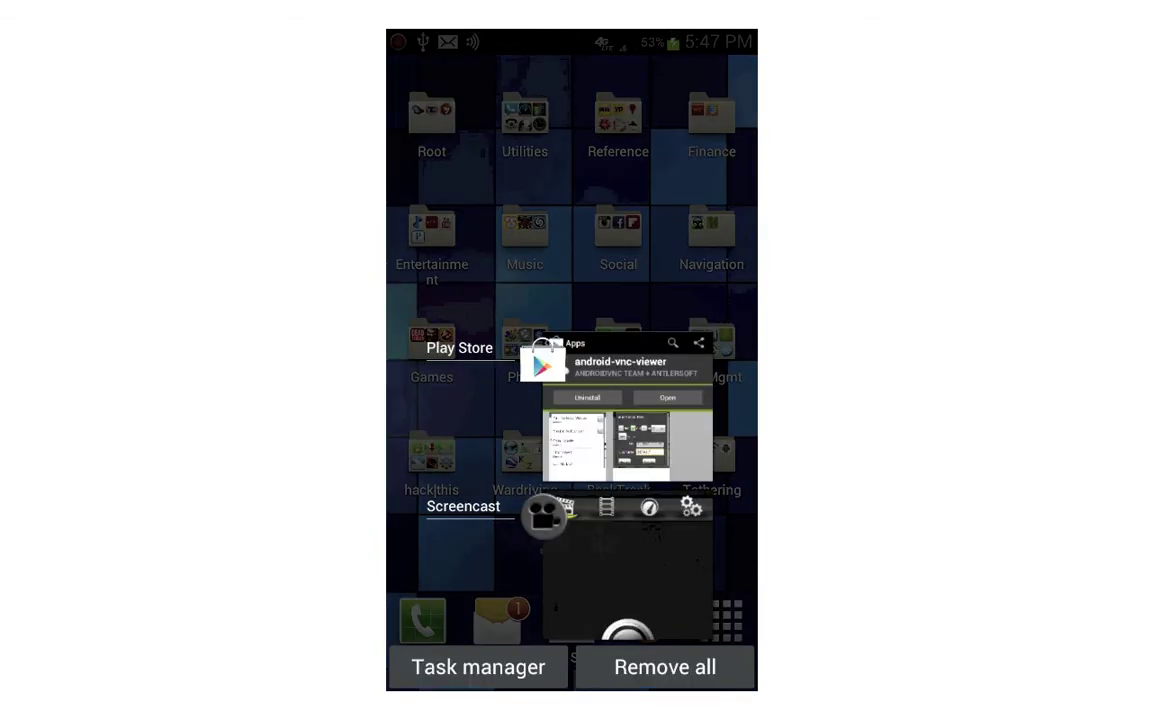
pyautogui.click(627, 410)
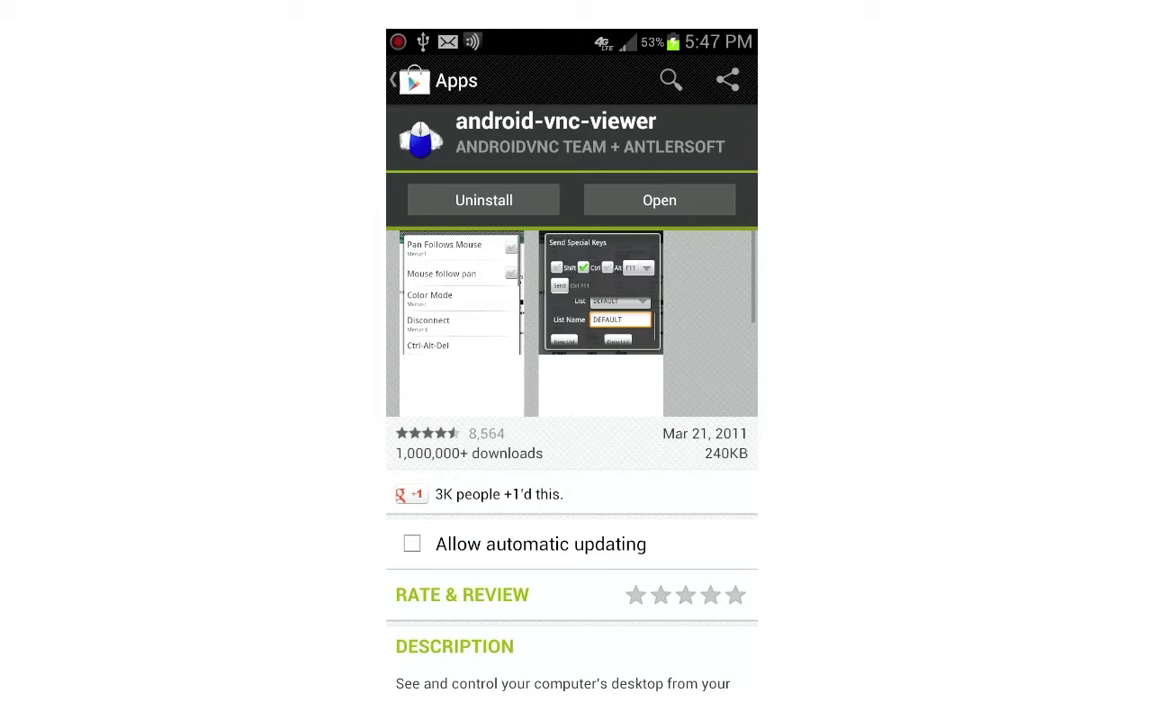
pyautogui.click(670, 80)
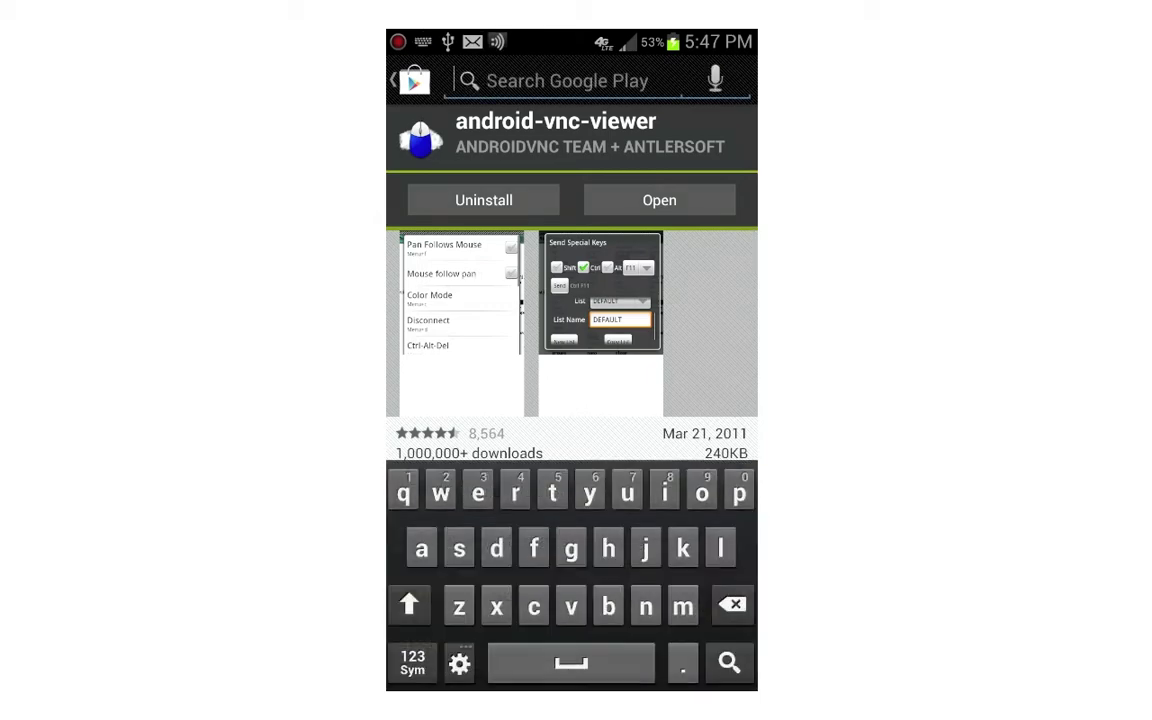
pyautogui.write('termi')
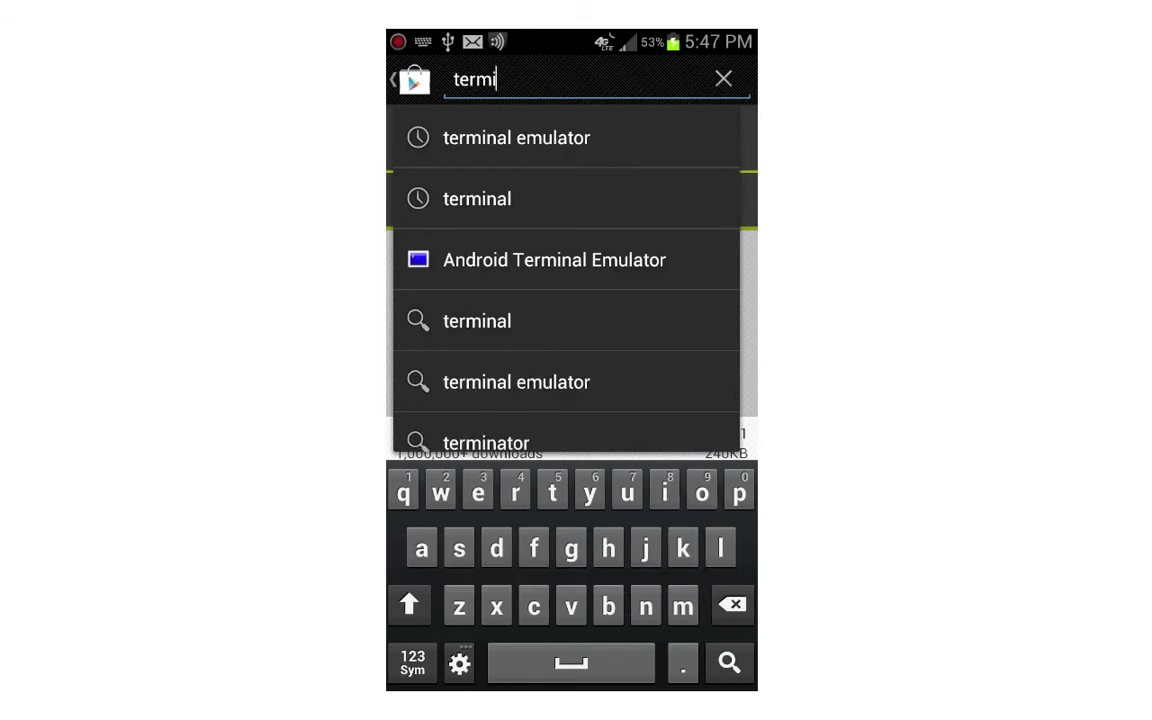
pyautogui.write('nal e')
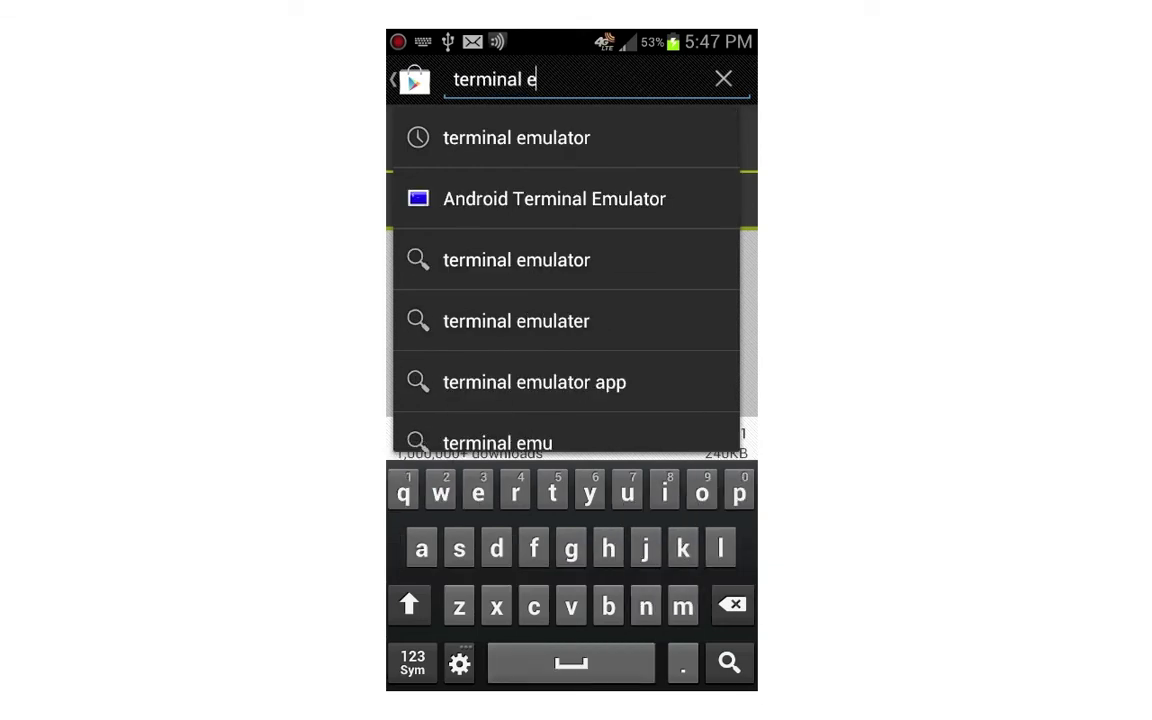
pyautogui.write('mulator')
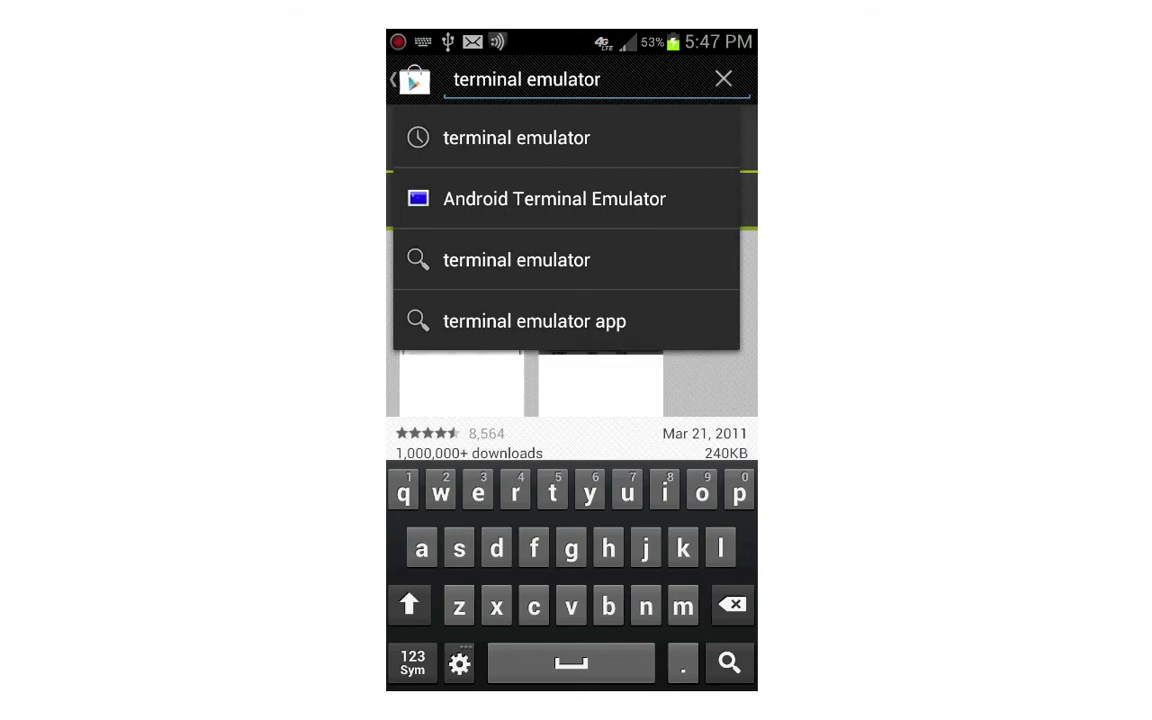
pyautogui.click(554, 198)
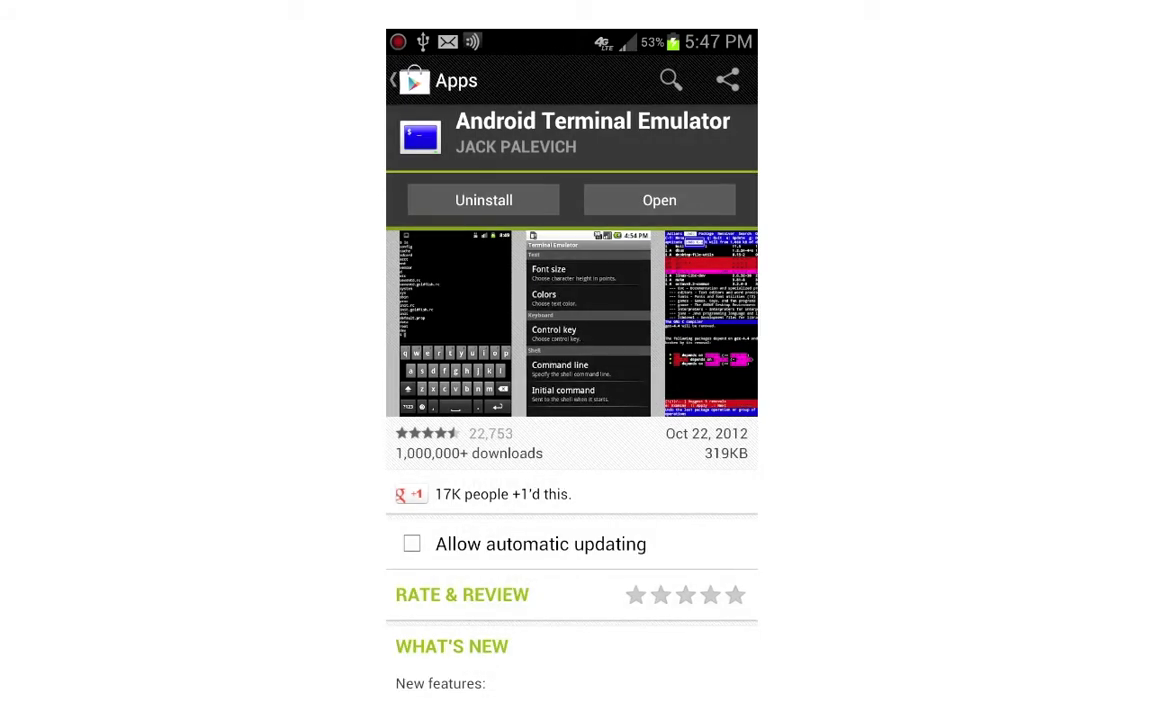
pyautogui.click(659, 200)
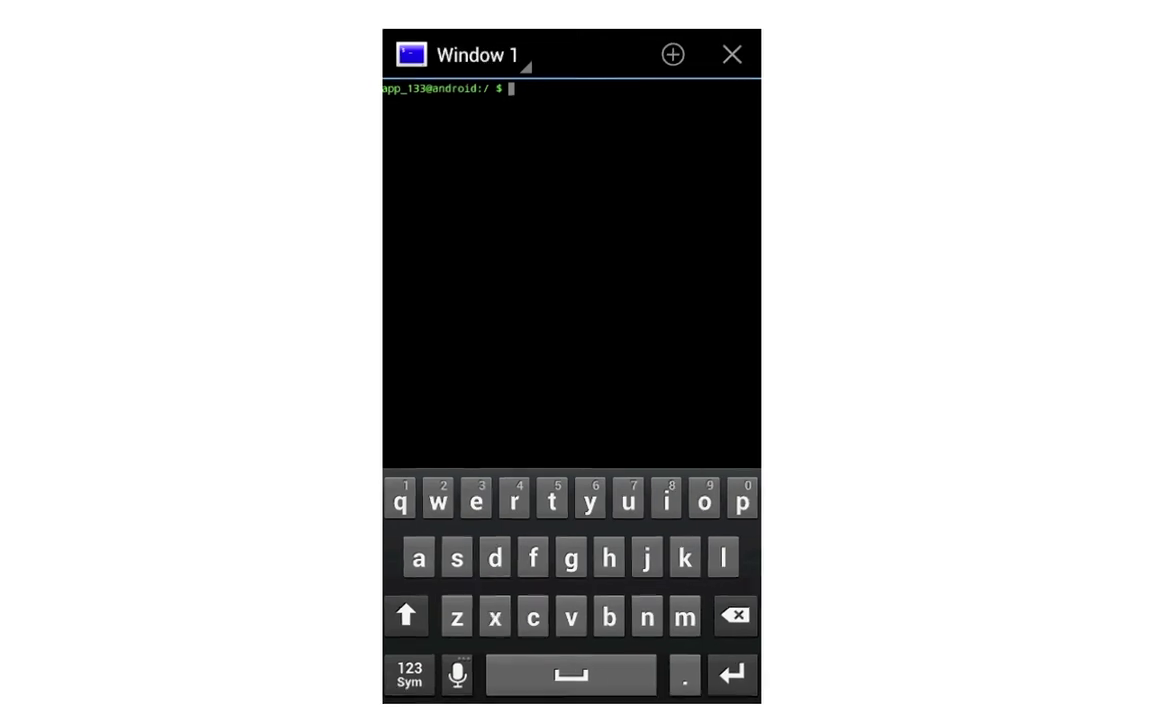
# Step: Become root with su, change to /sdcard/BT5, and begin entering 'sh bootbt'
pyautogui.write('su')
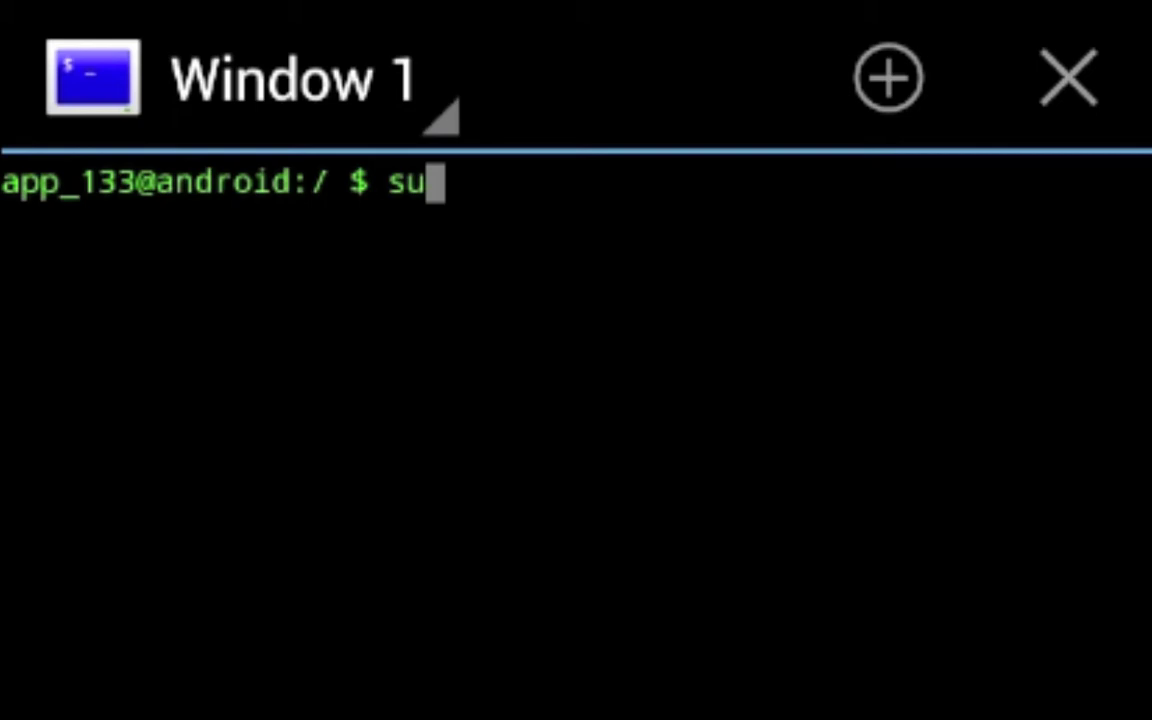
pyautogui.press('Return')
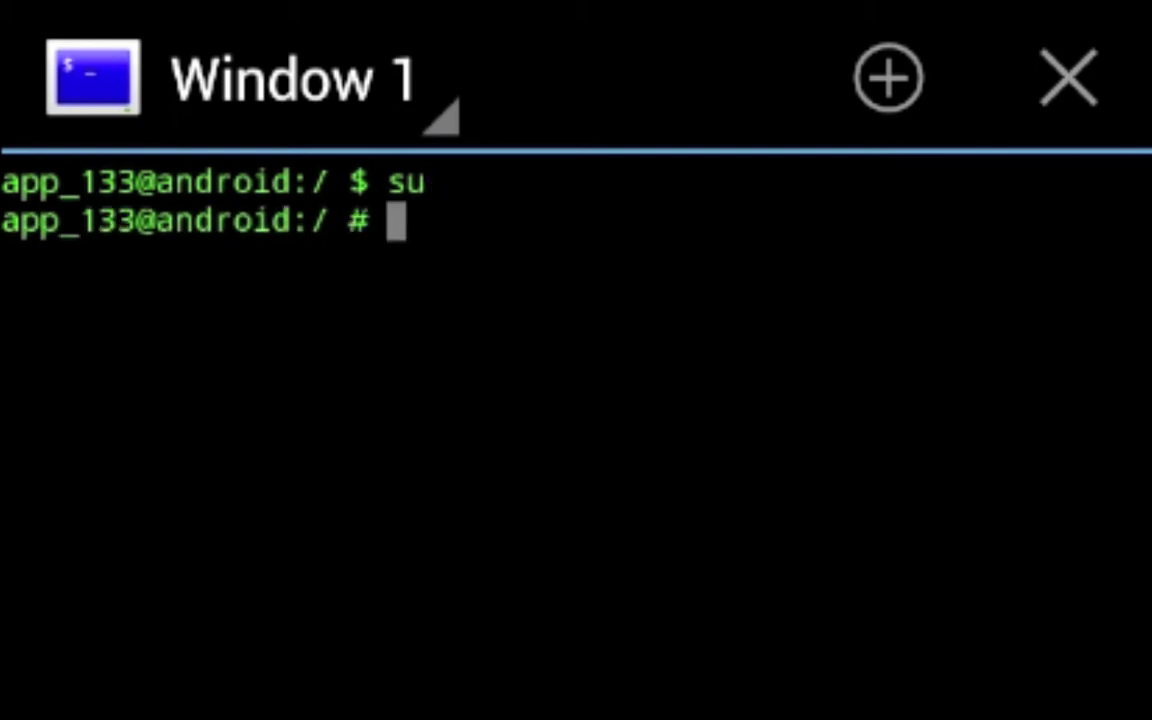
pyautogui.write('cd ')
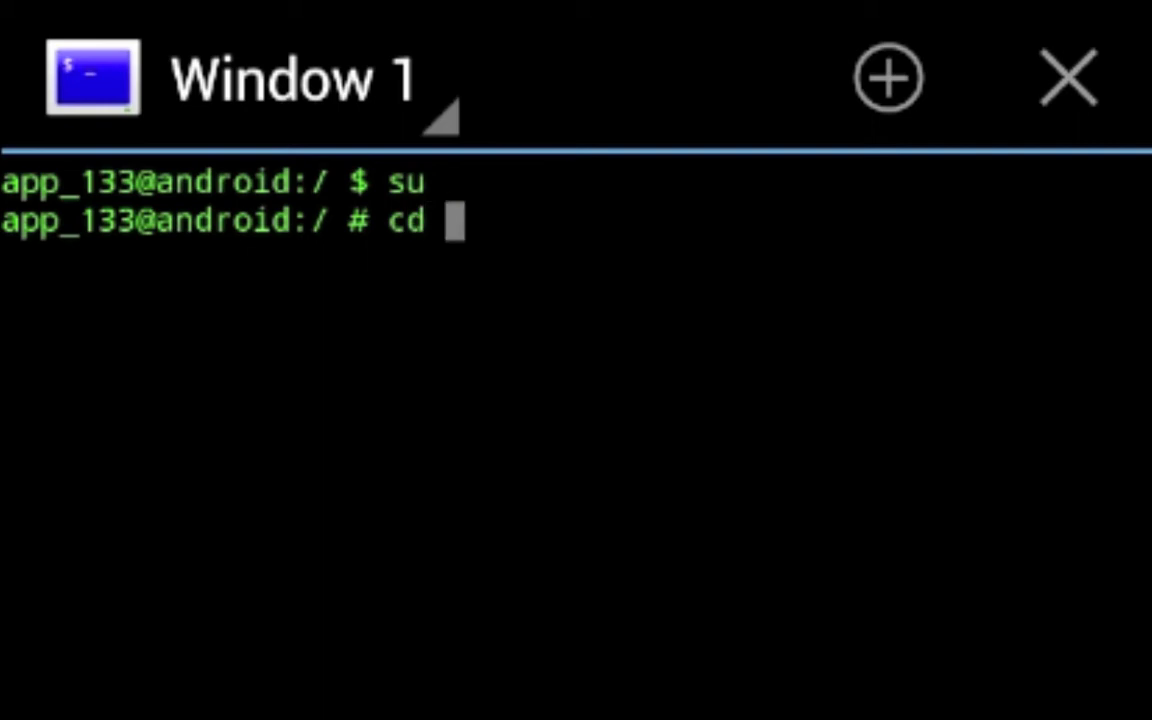
pyautogui.write('/sdcard')
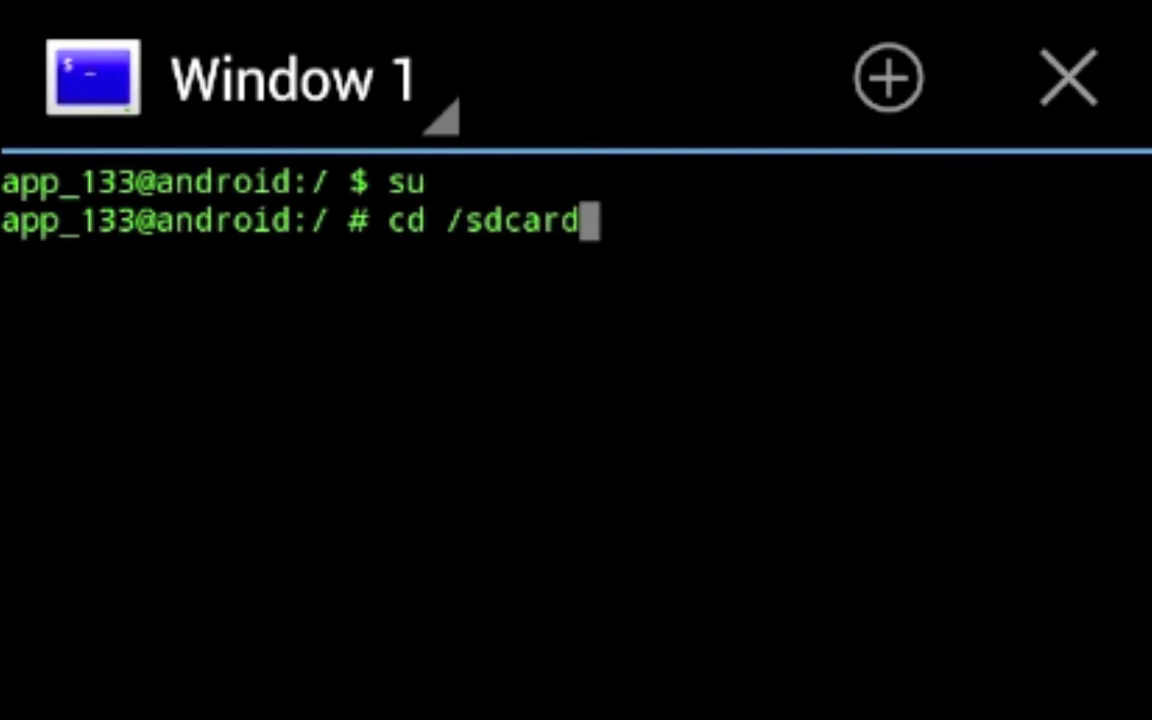
pyautogui.write('/')
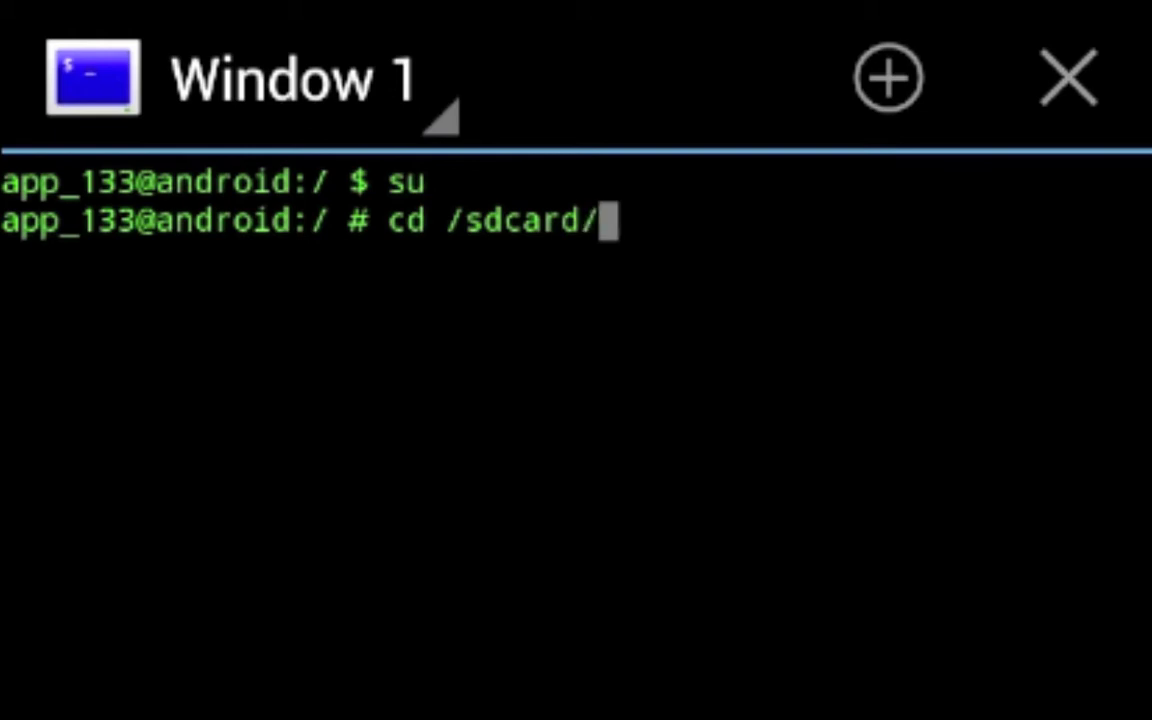
pyautogui.write('BT')
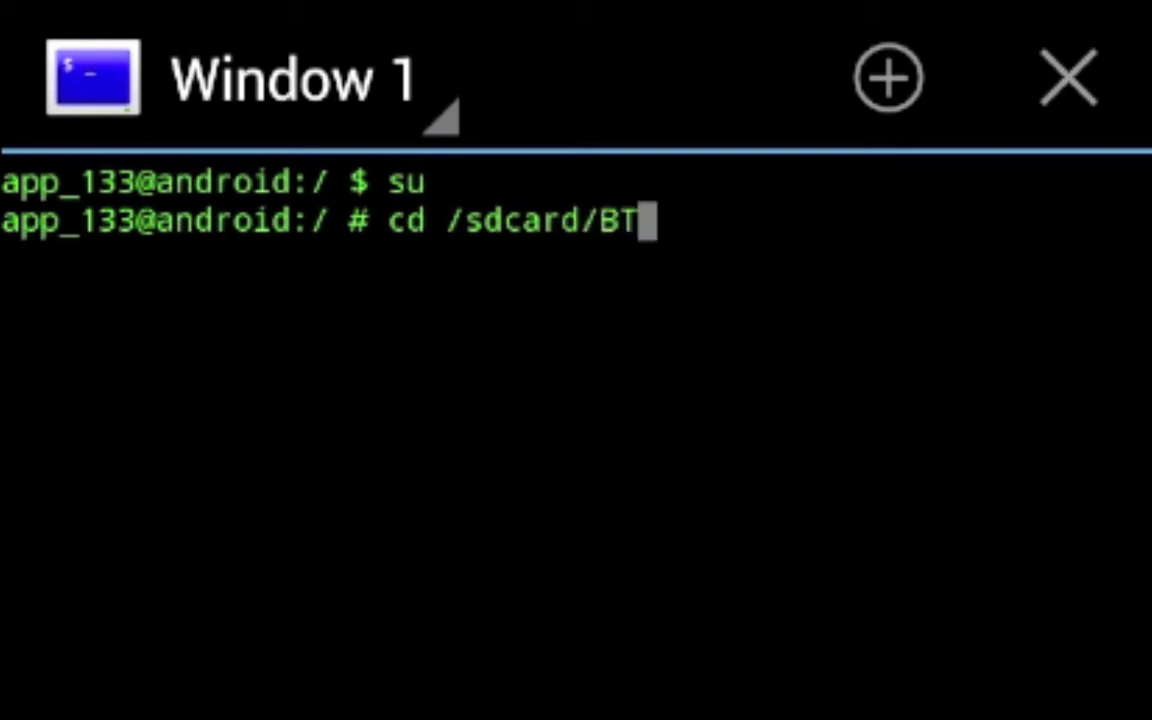
pyautogui.write('5')
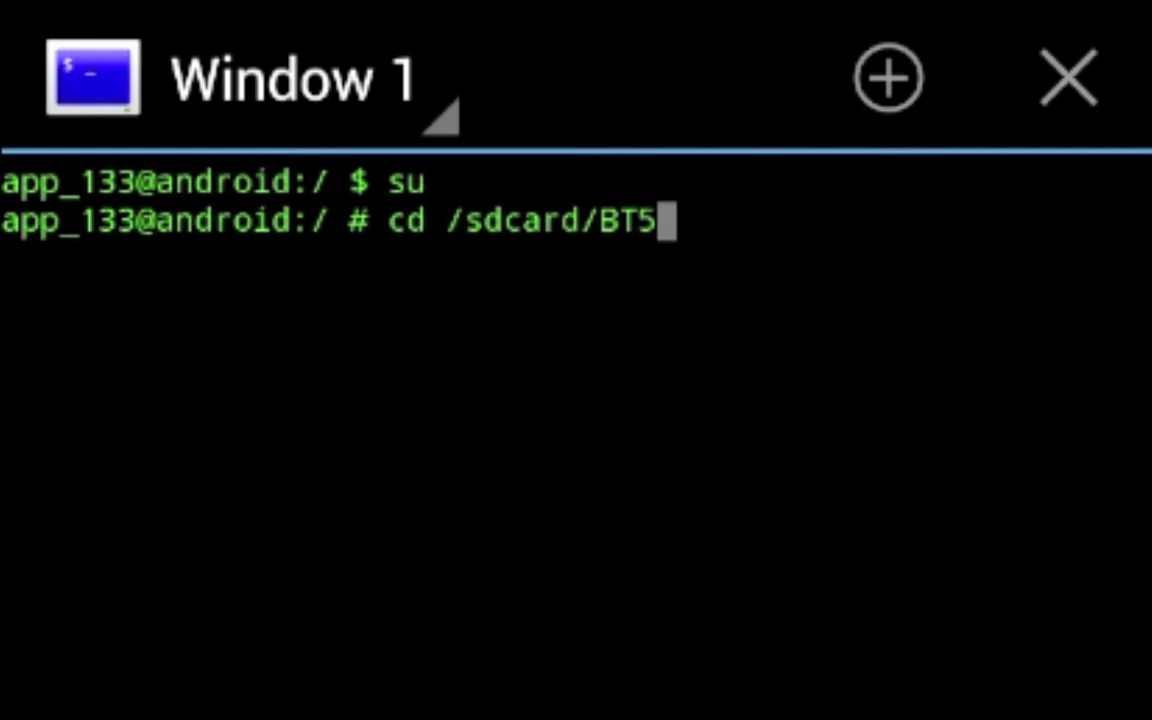
pyautogui.press('Return')
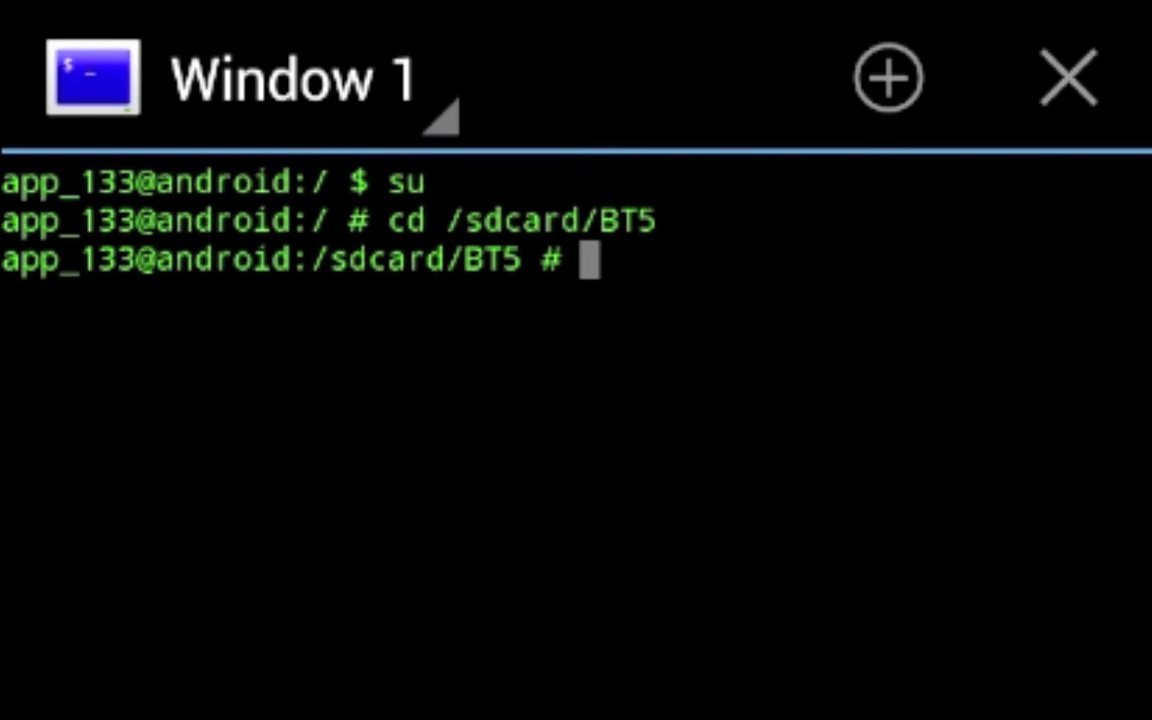
pyautogui.write('sh')
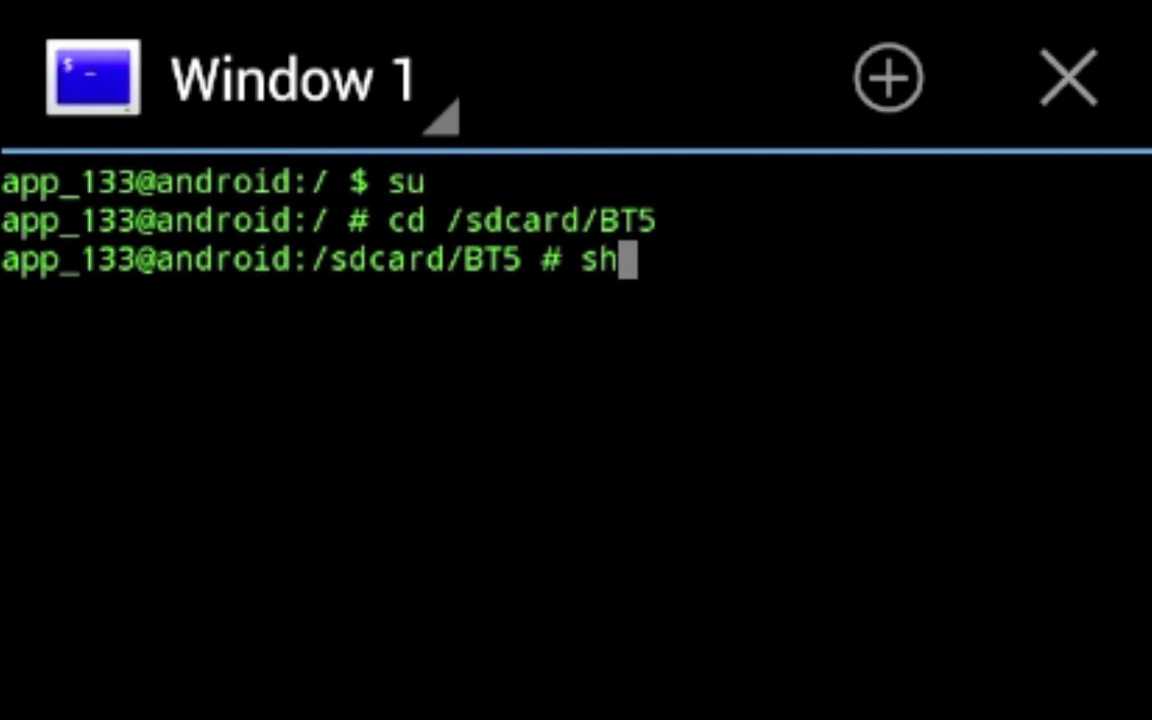
pyautogui.write(' bo')
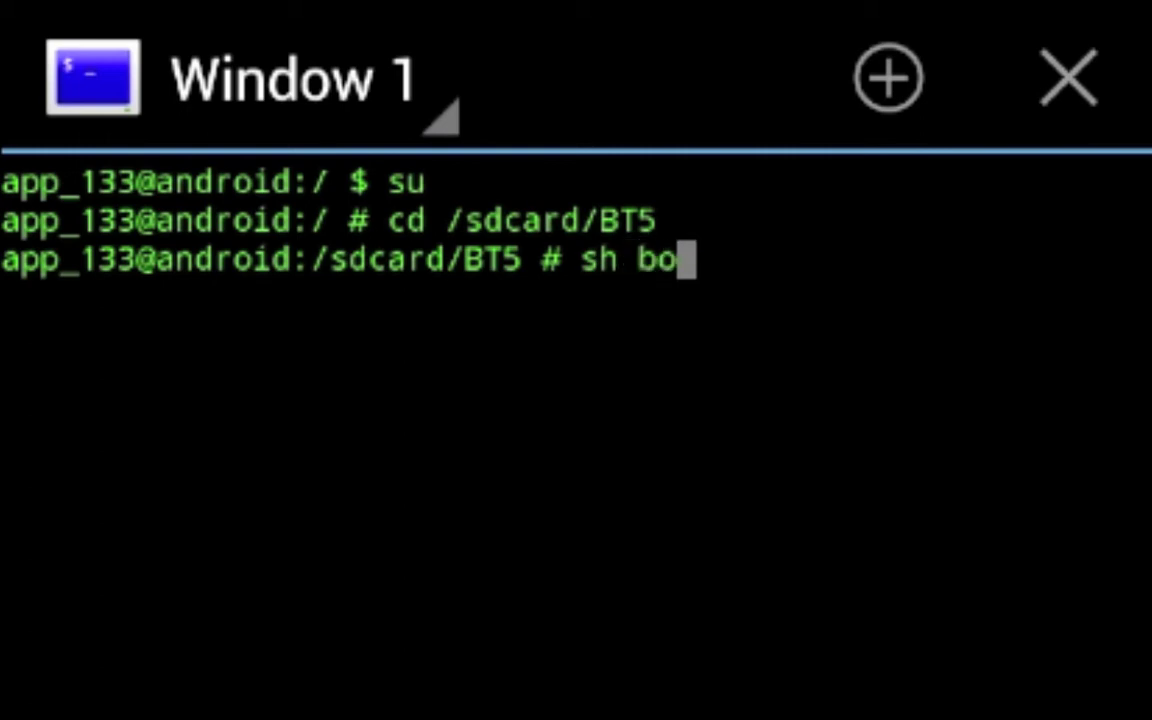